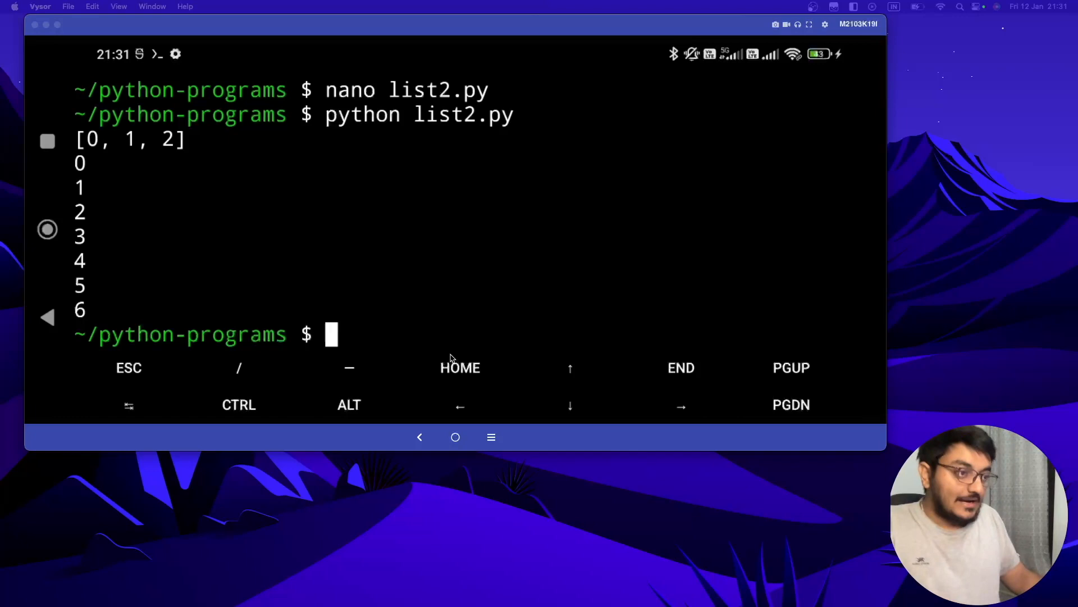
Clear the terminal with Ctrl+L so only an empty prompt remains, then hide the keyboard
click(421, 327)
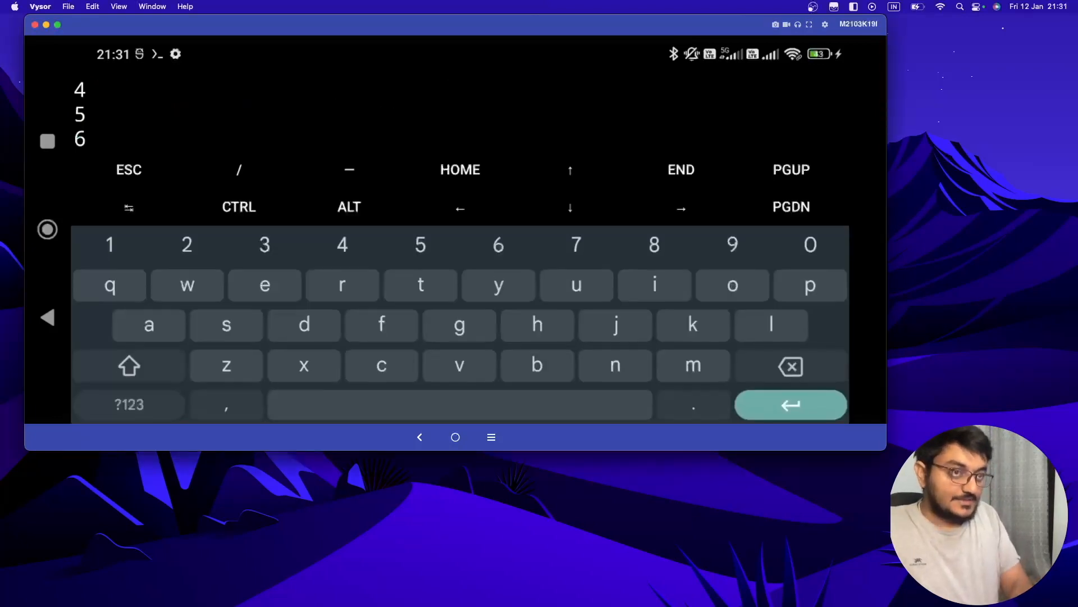
key(ctrl+l)
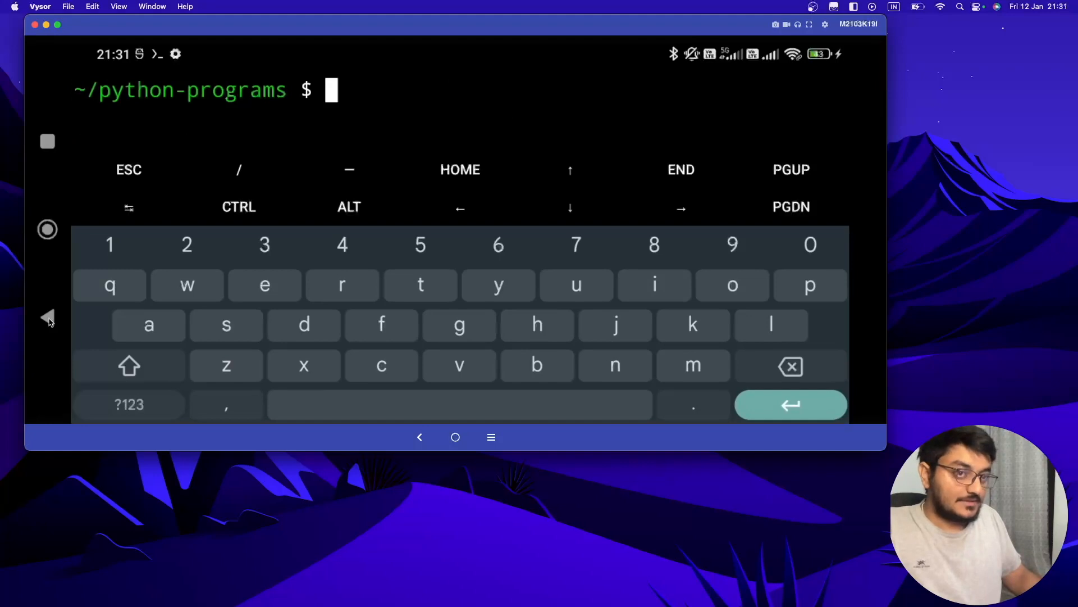
click(48, 319)
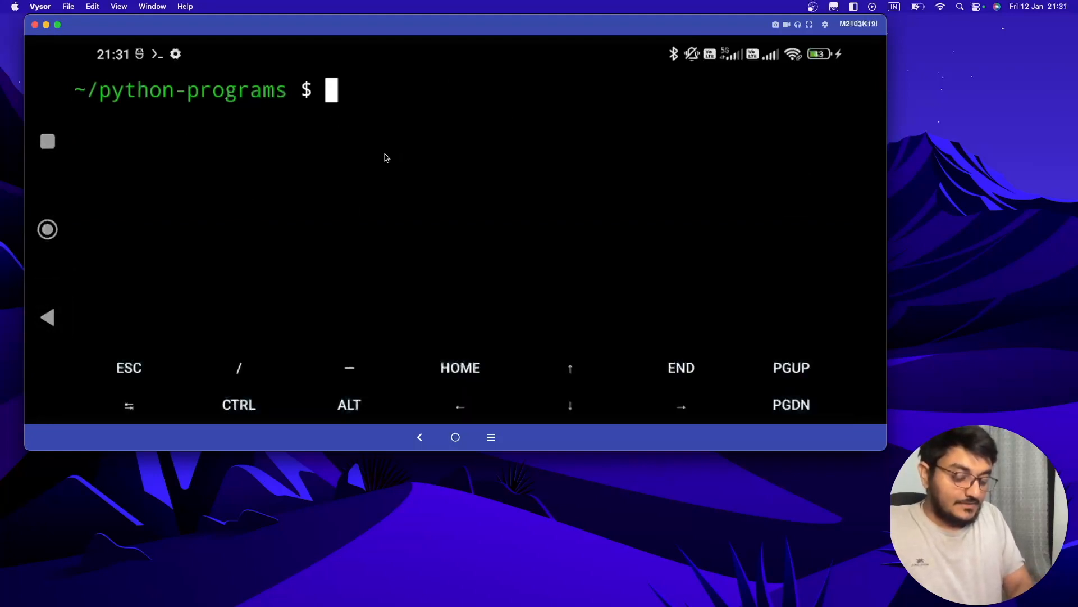
text(ma)
Open a new dict.py in nano from the python-programs folder
key(BackSpace)
key(BackSpace)
text(nano dio)
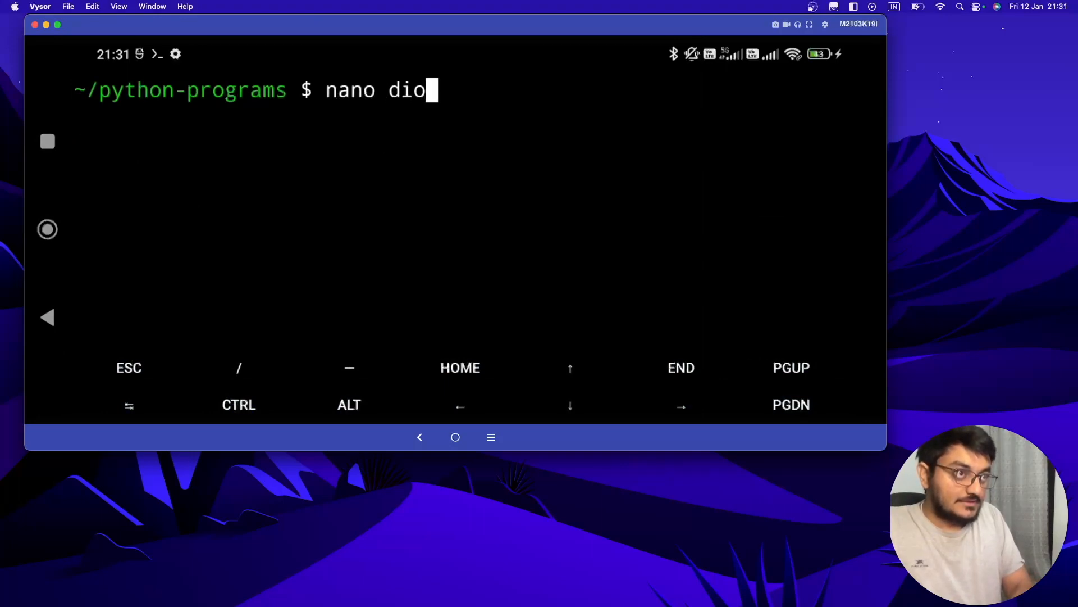
key(BackSpace)
text(ct.p)
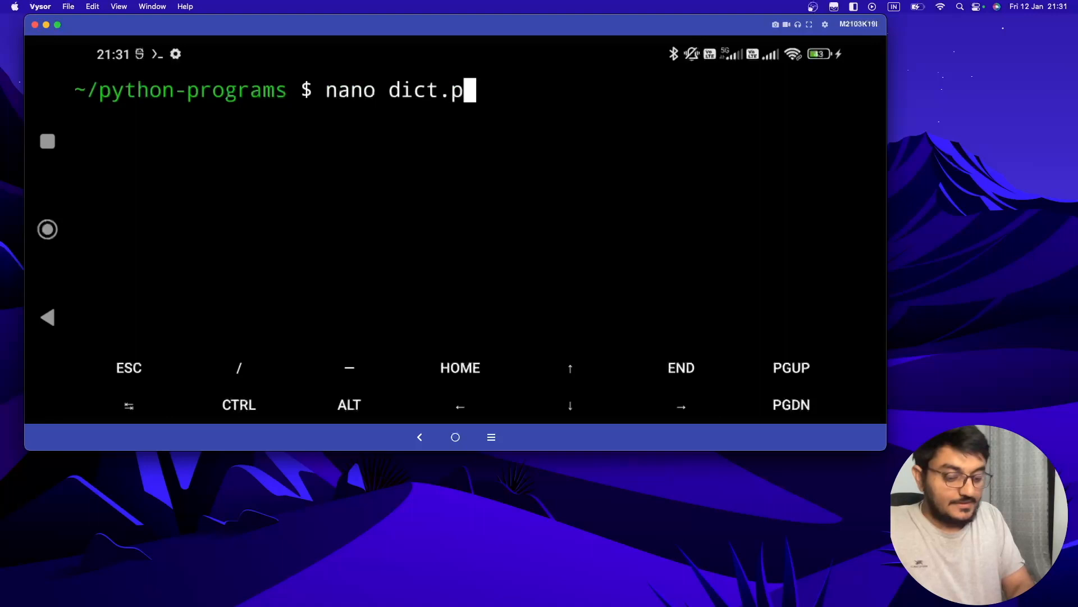
text(y)
key(Return)
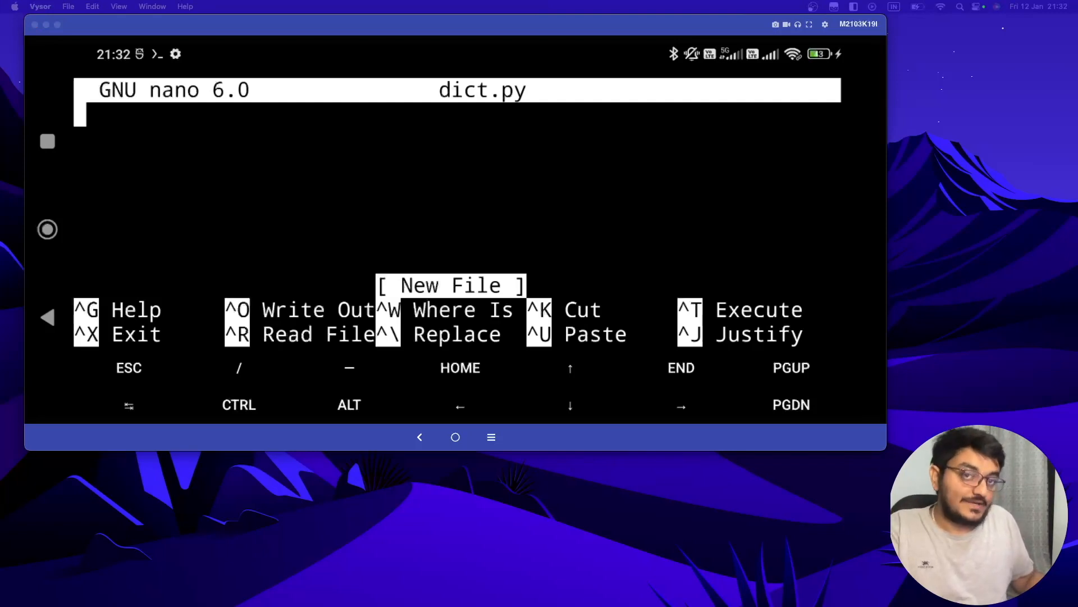
click(171, 199)
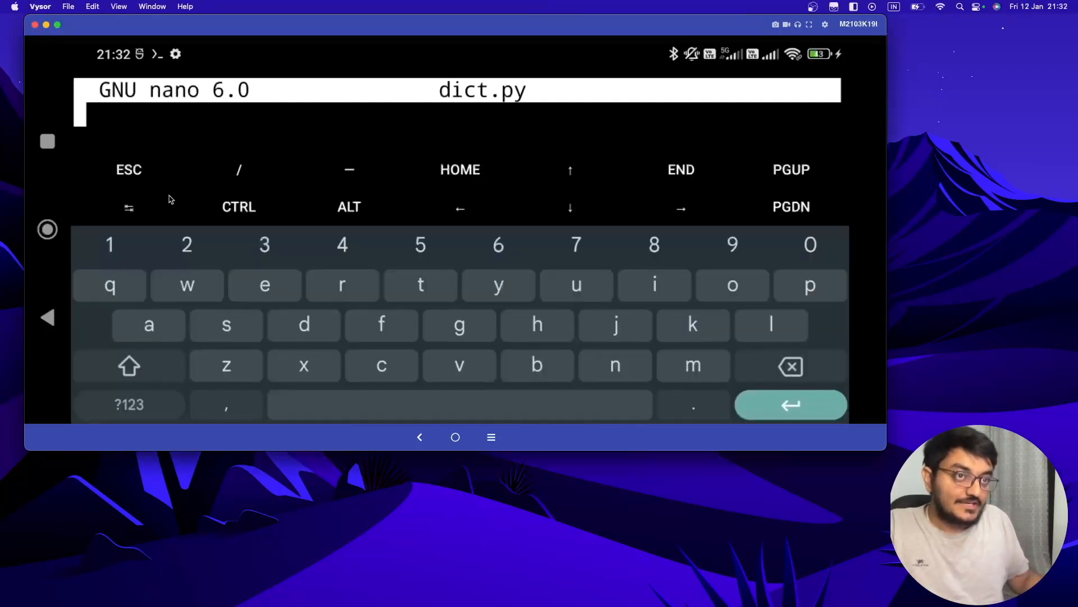
click(48, 318)
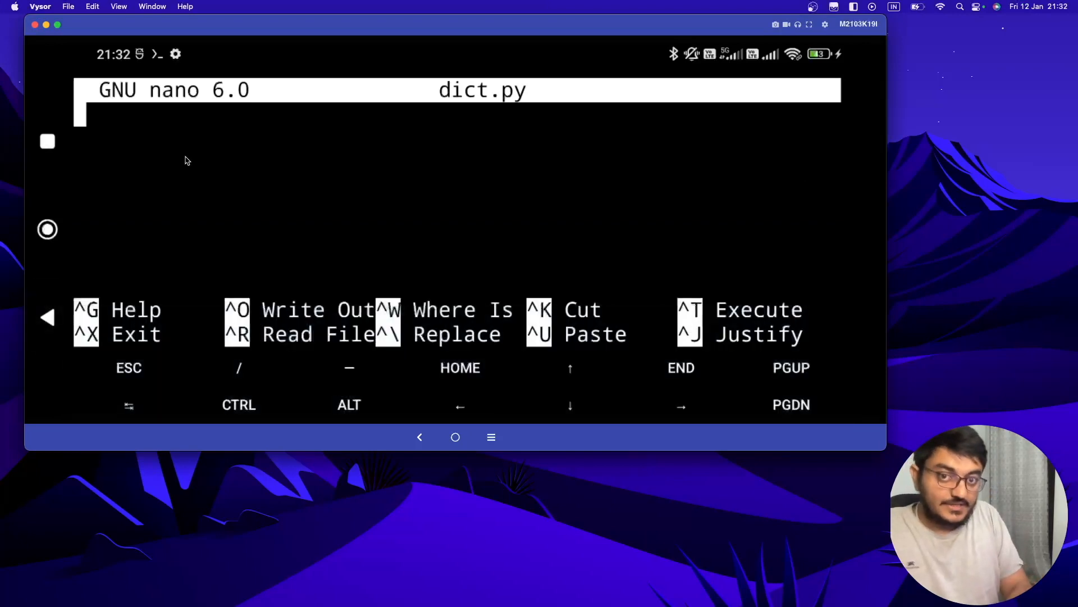
text(my)
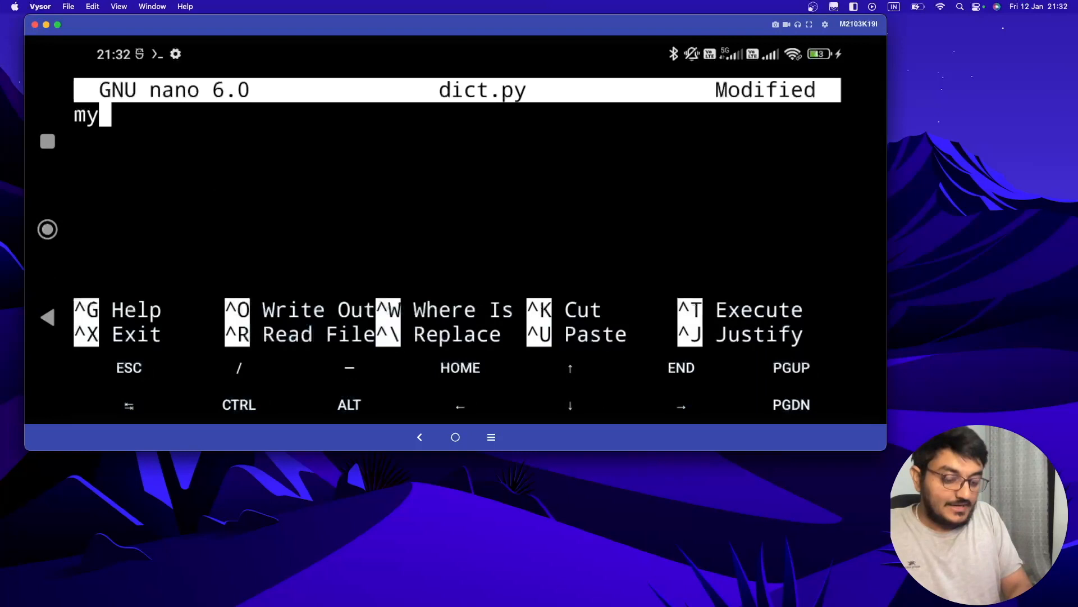
text(_dict)
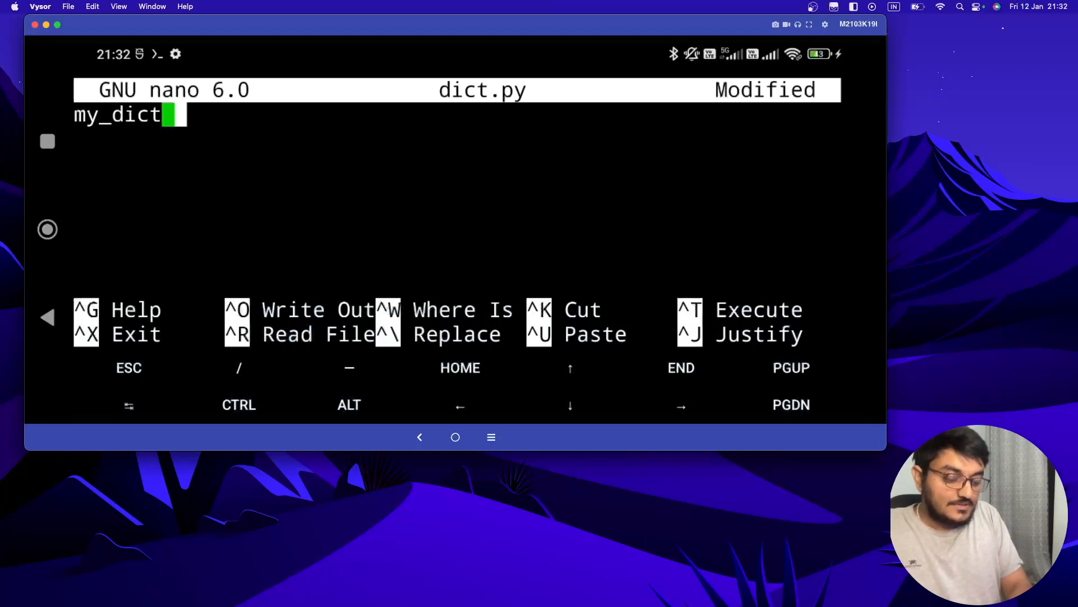
text( = [])
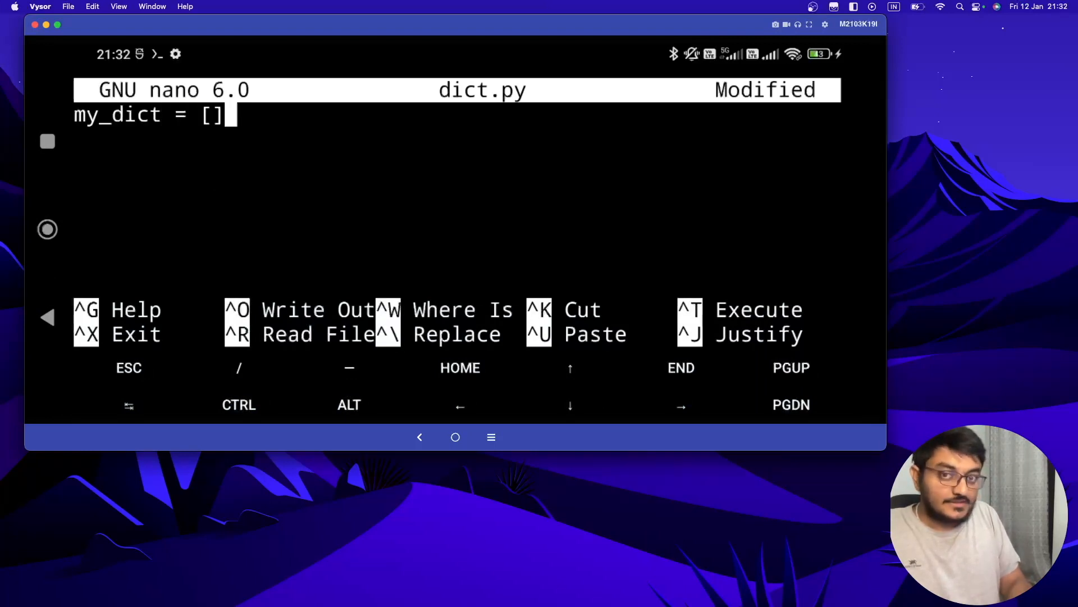
Write line 1 as my_dict = {"name":"atul","age",25}
key(BackSpace)
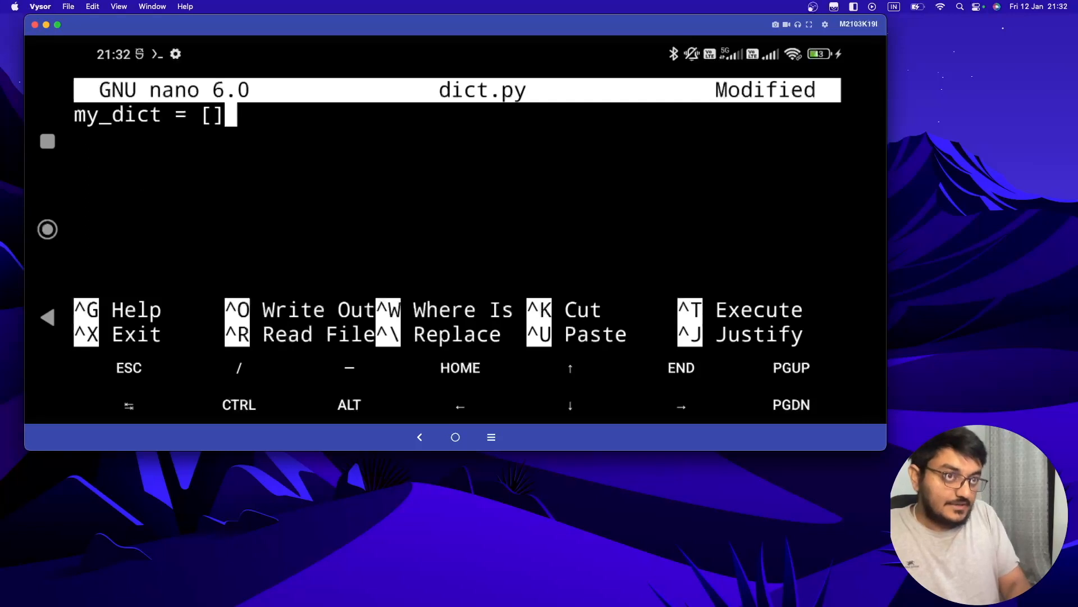
key(BackSpace)
text({})
key(Left)
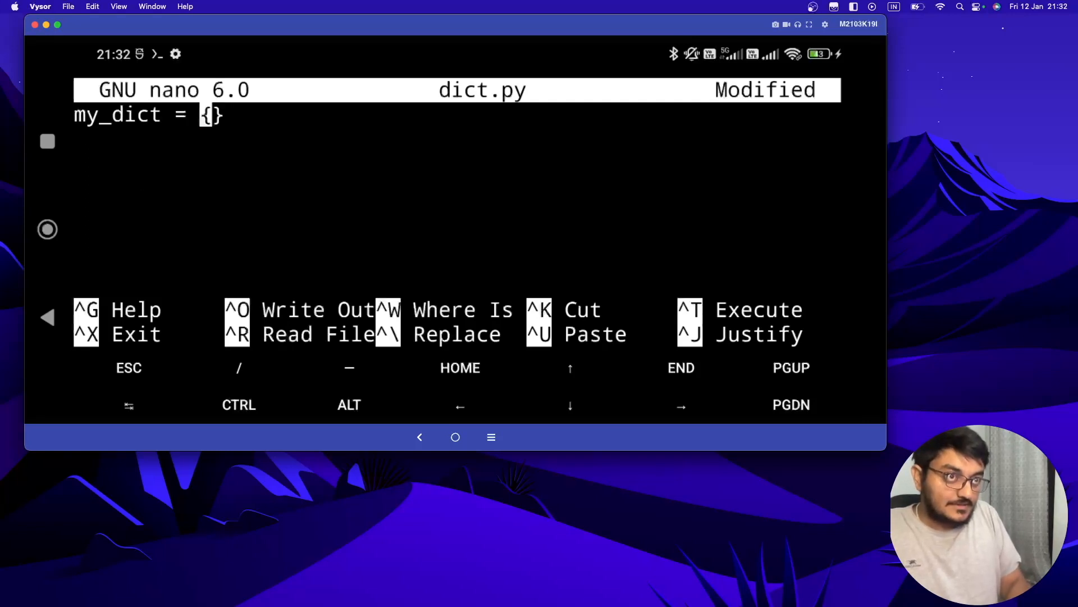
text("")
key(Left)
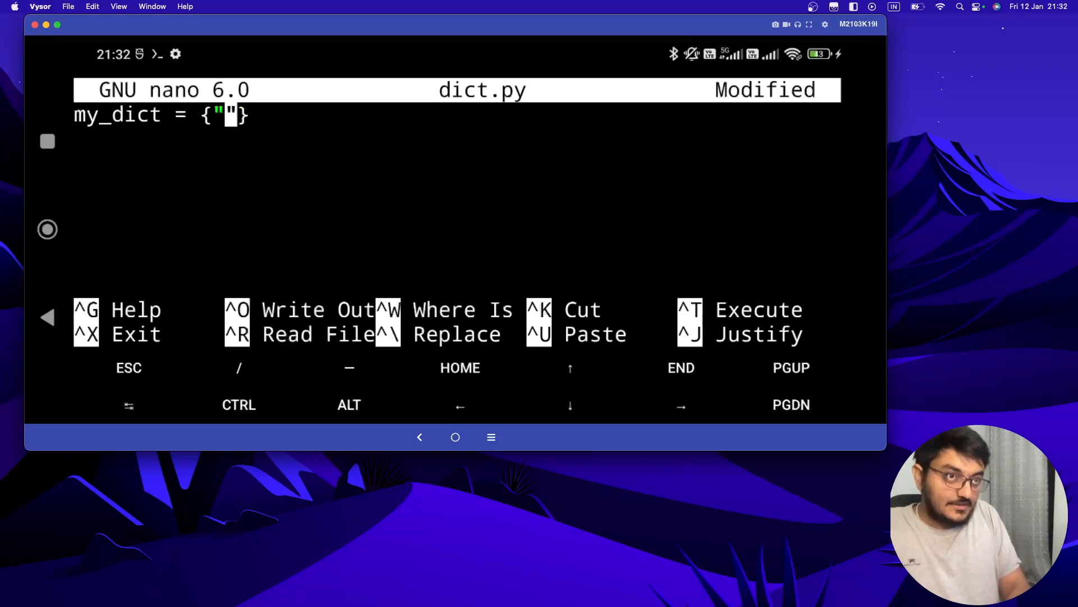
text(")
key(BackSpace)
text(n)
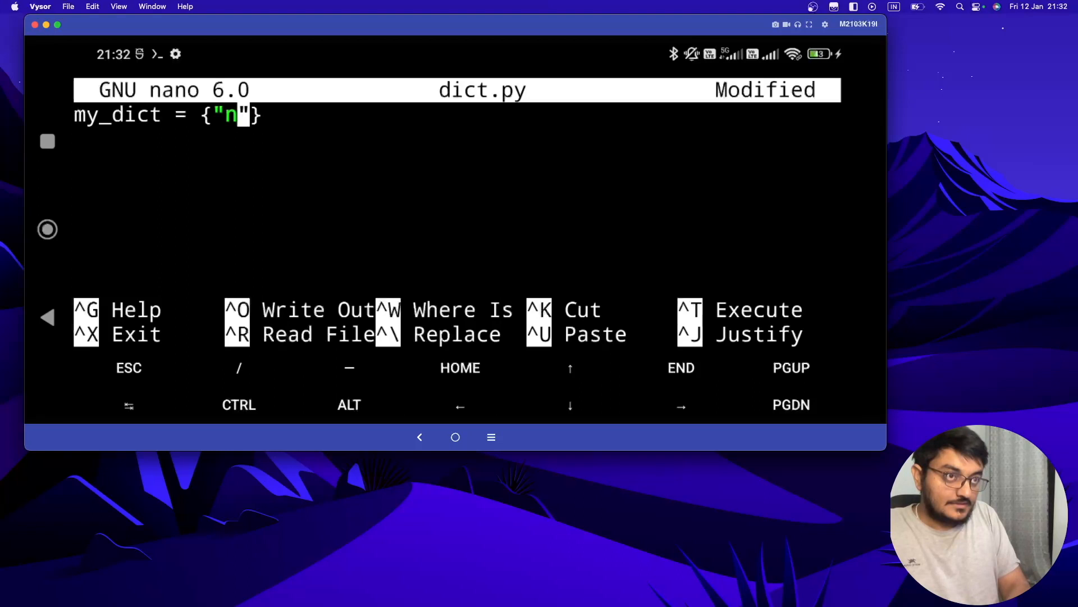
text(ame)
key(Right)
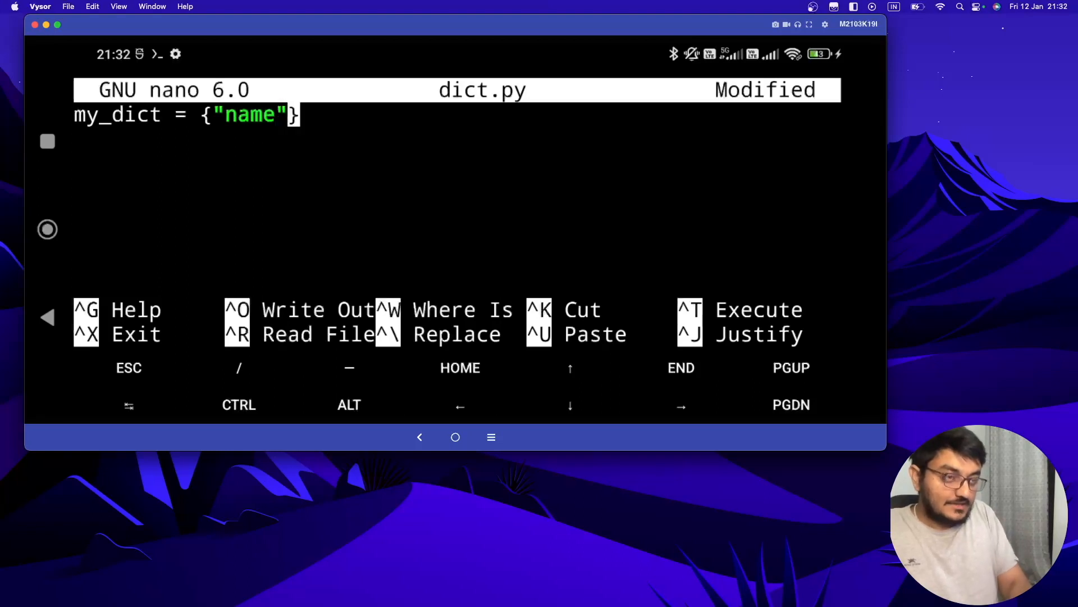
text(:"")
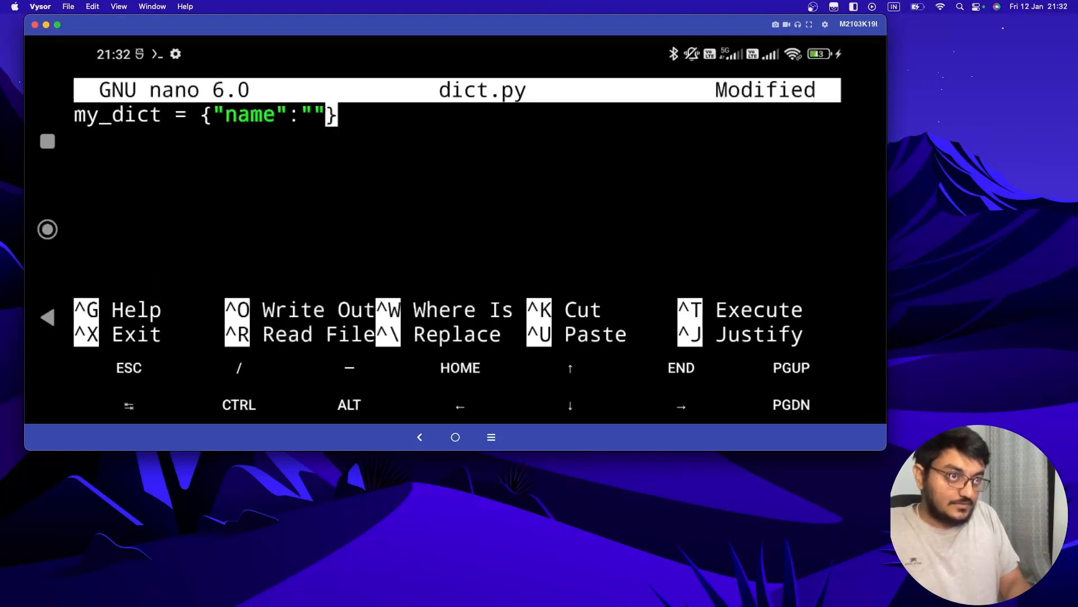
key(Left)
text(atul)
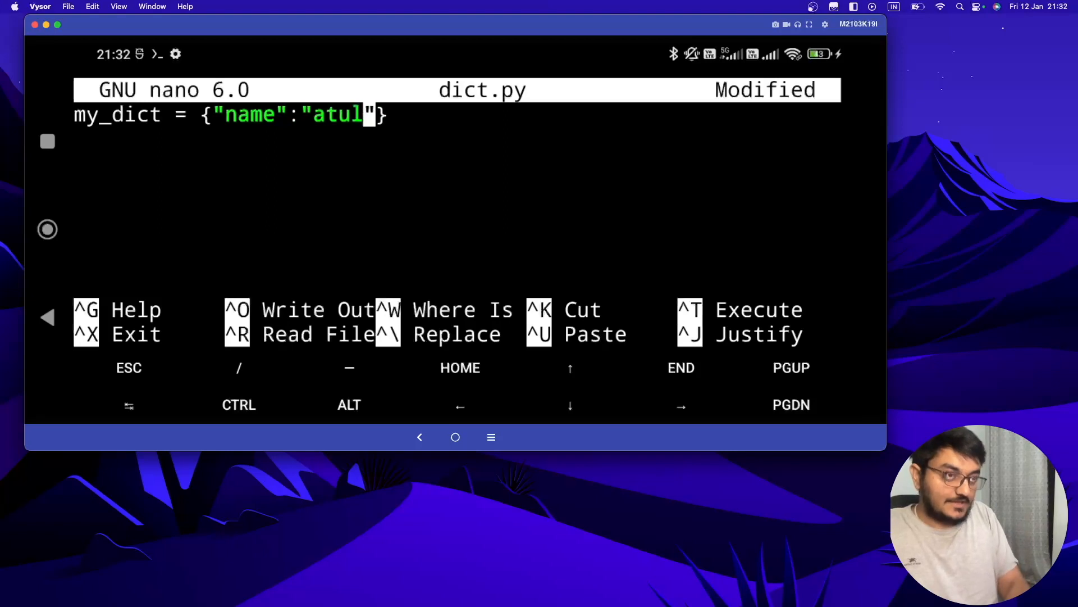
key(Right)
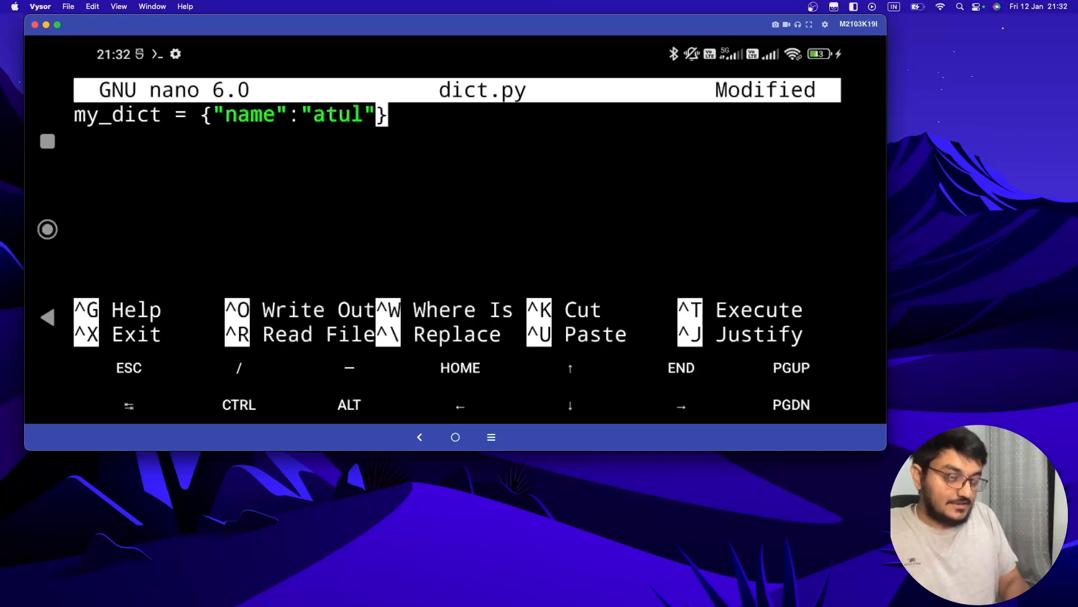
text(,")
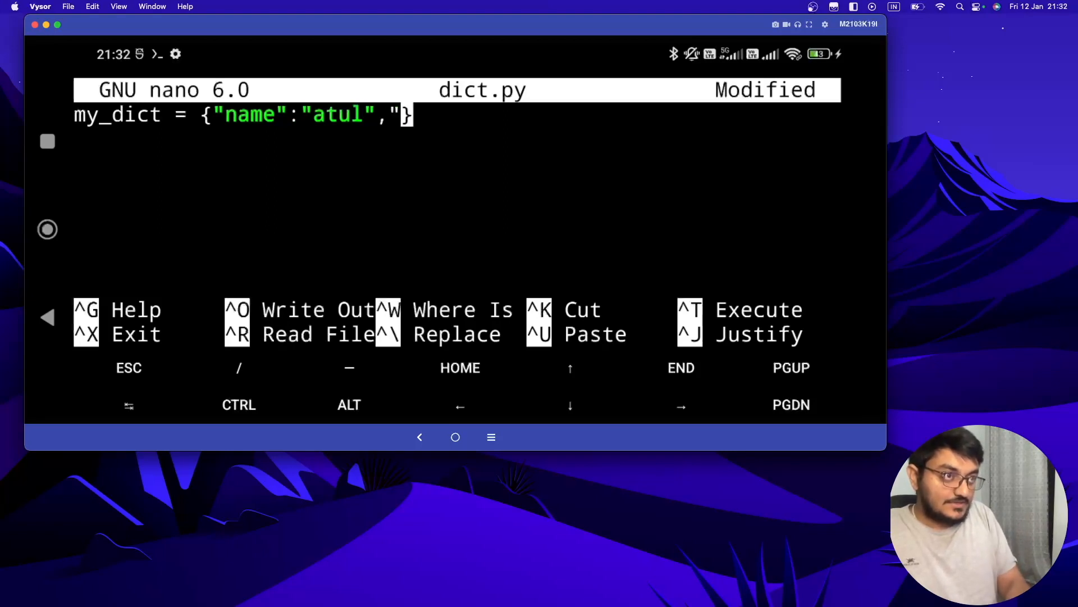
text(")
key(Left)
text(age)
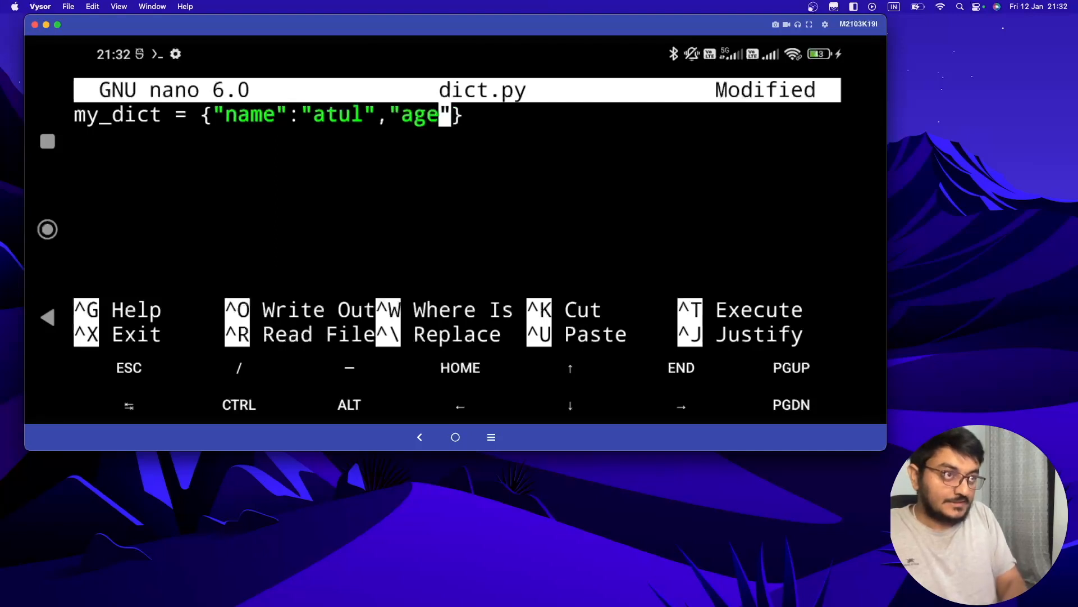
key(Right)
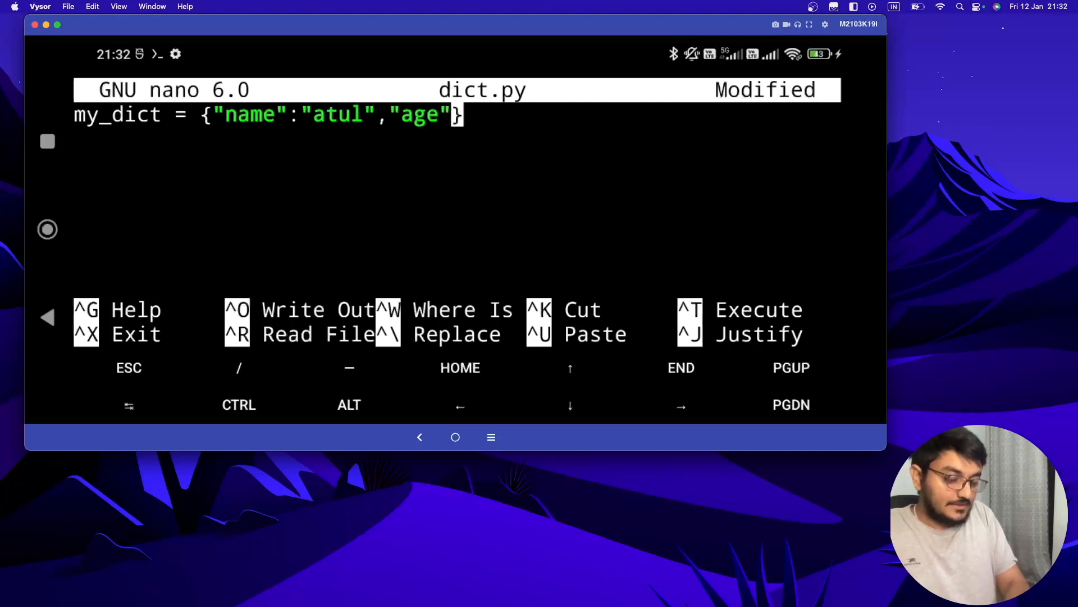
text(,25)
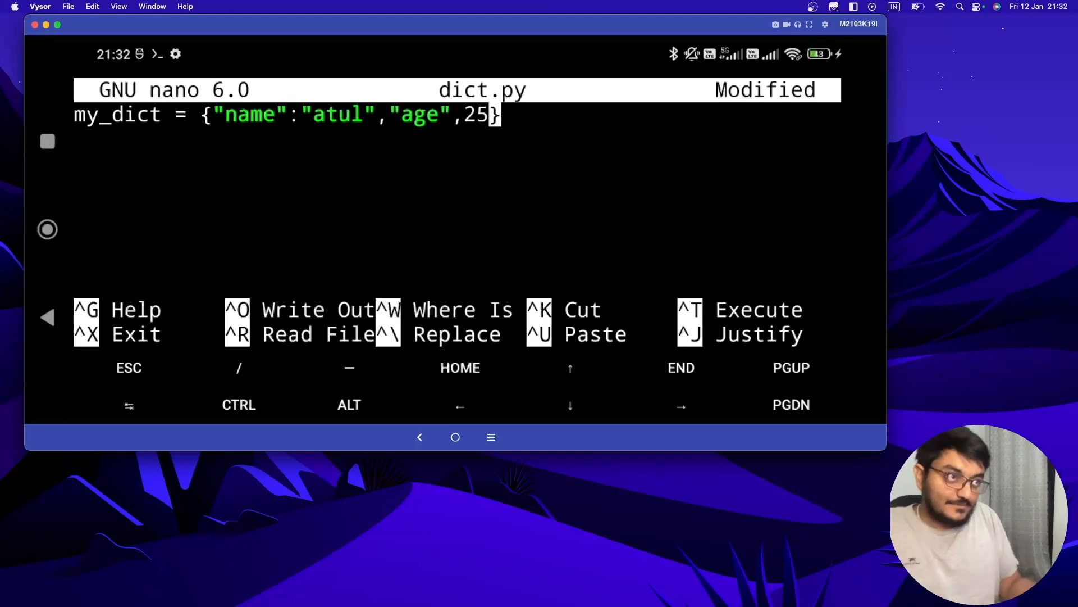
key(Right)
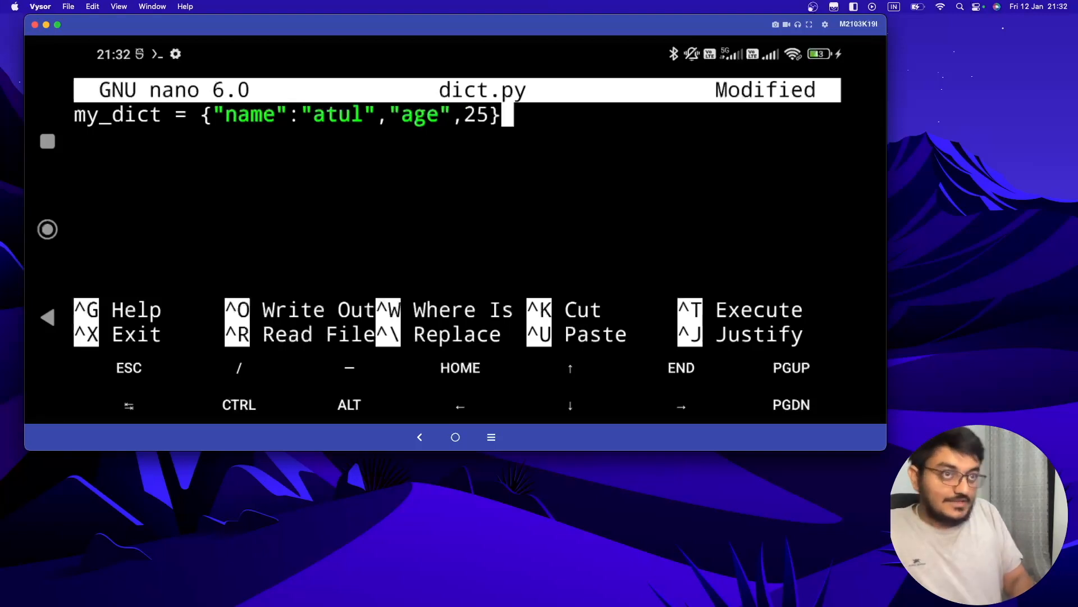
Add print(my_dict["name"]) on line 2 and begin leaving nano
key(Return)
key(Return)
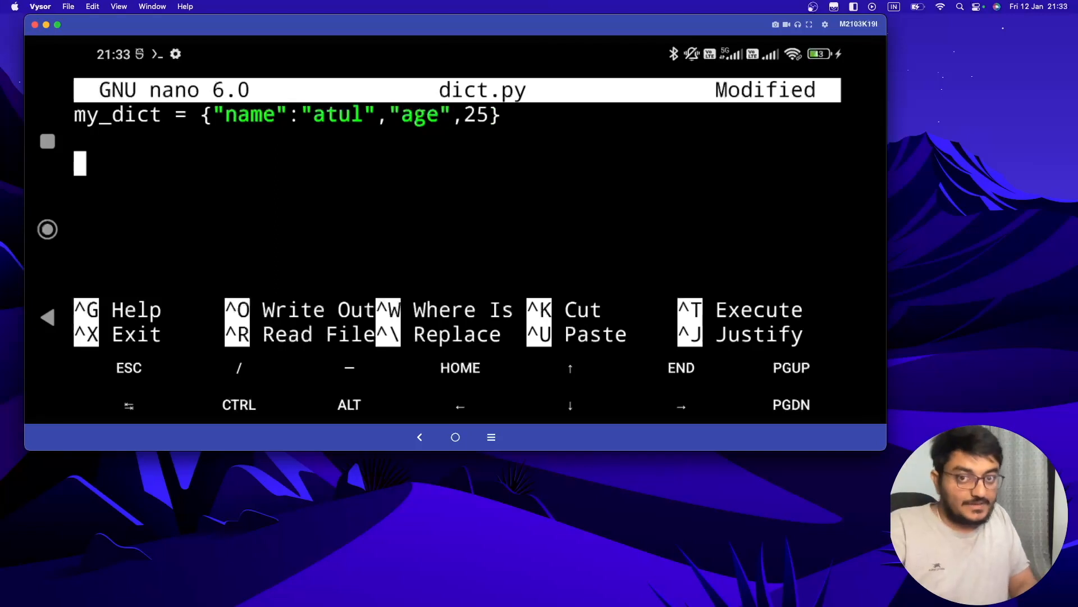
click(197, 149)
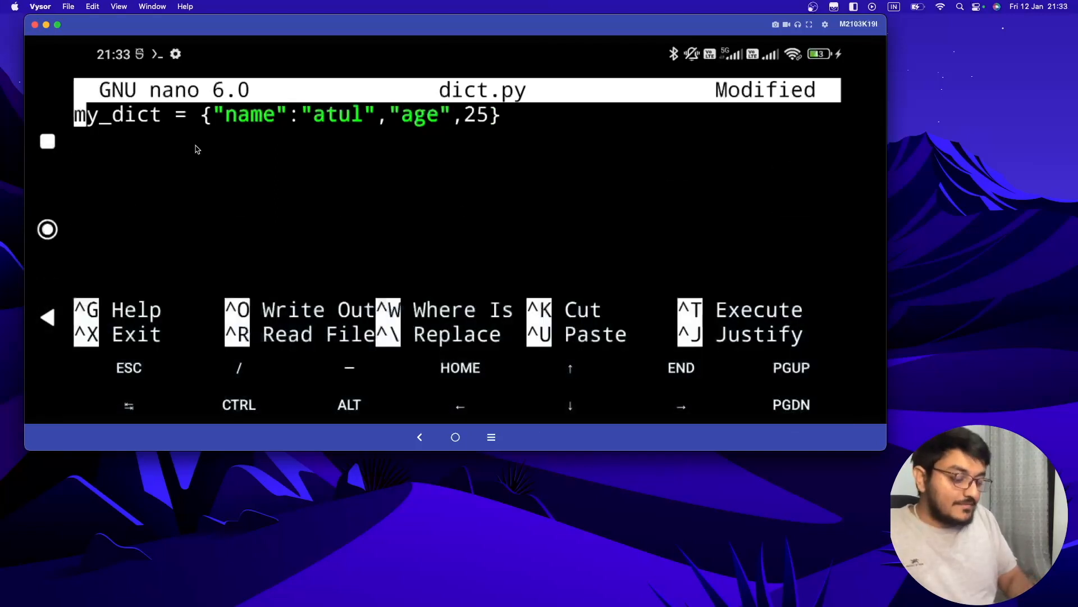
key(Down)
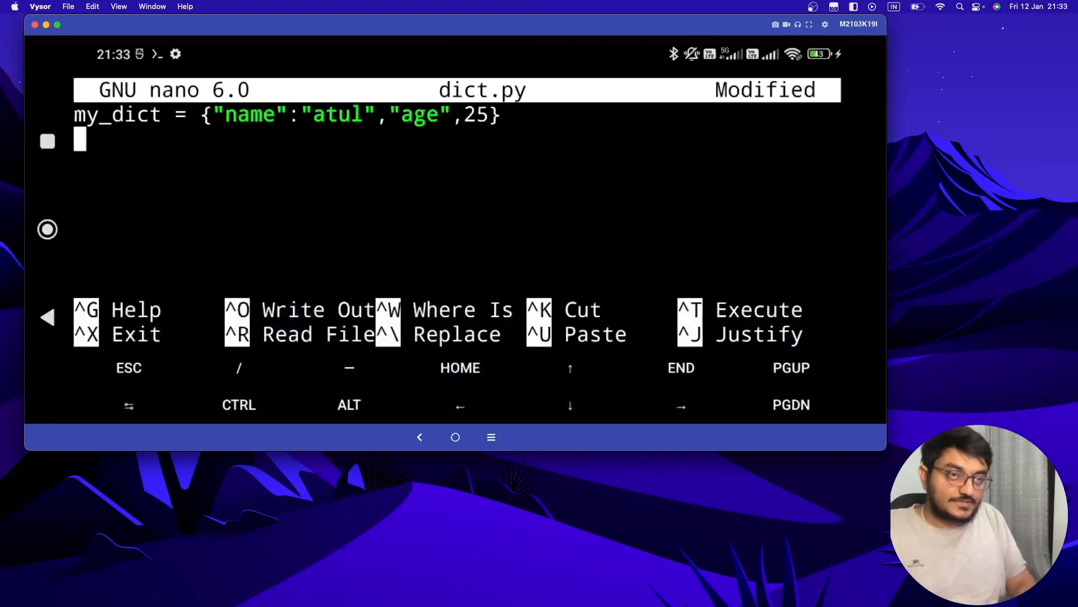
text(pri)
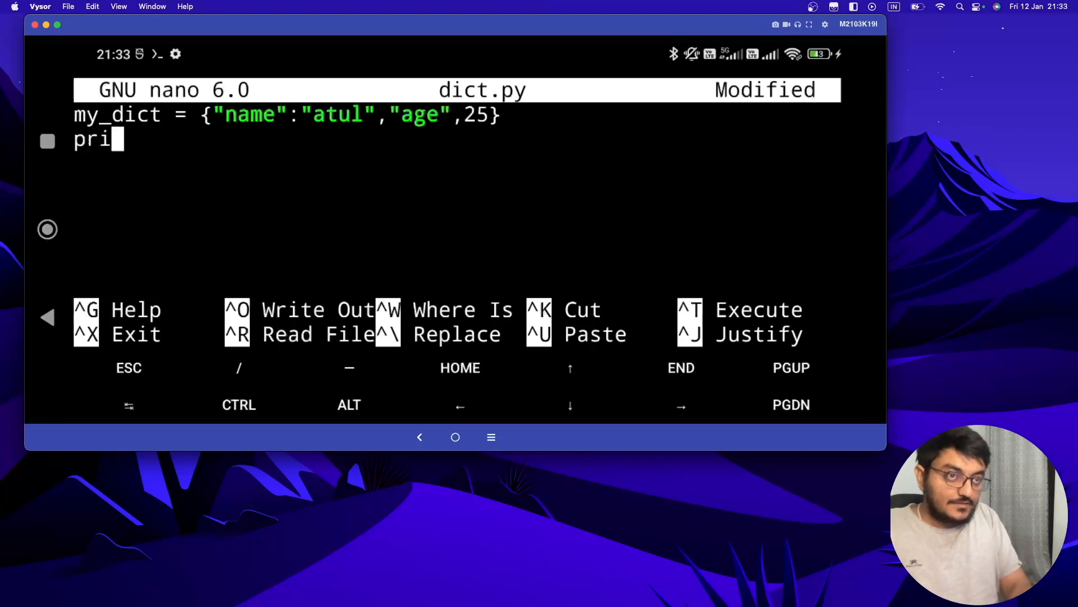
text(nt())
key(Left)
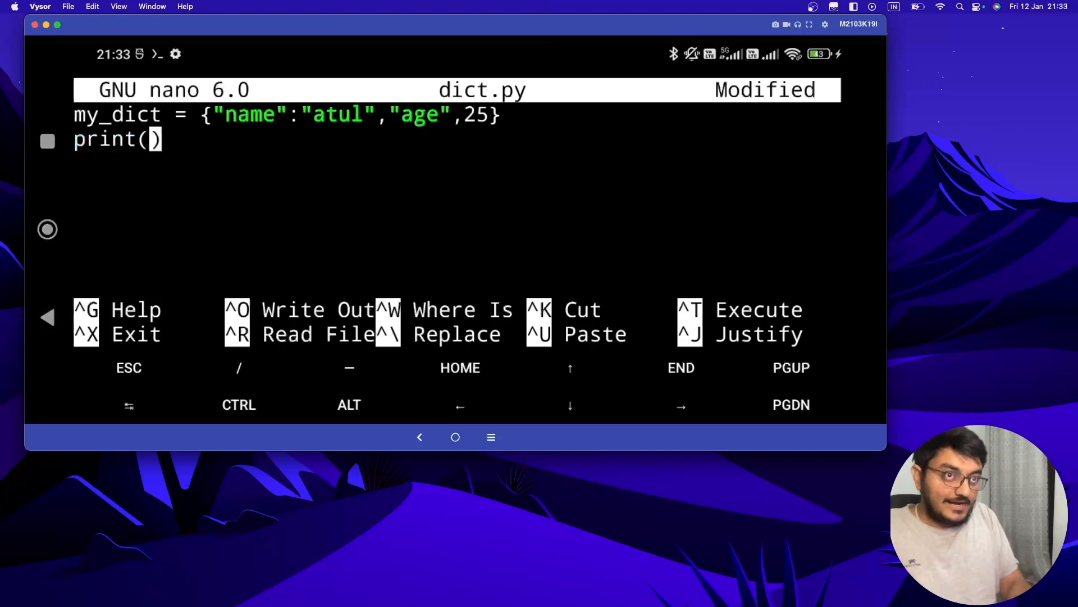
text(my)
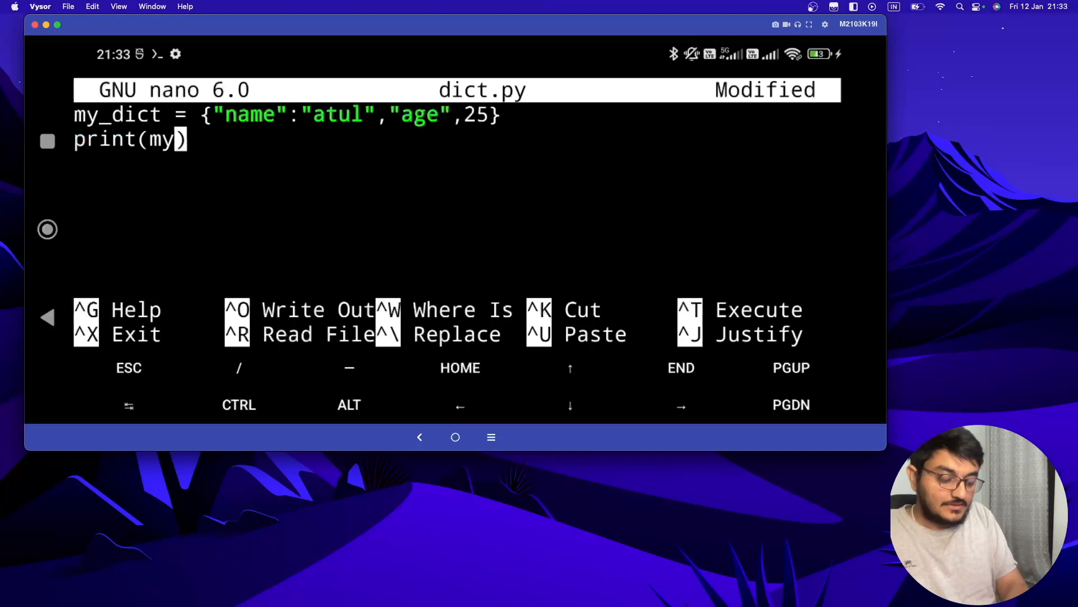
text(_dict)
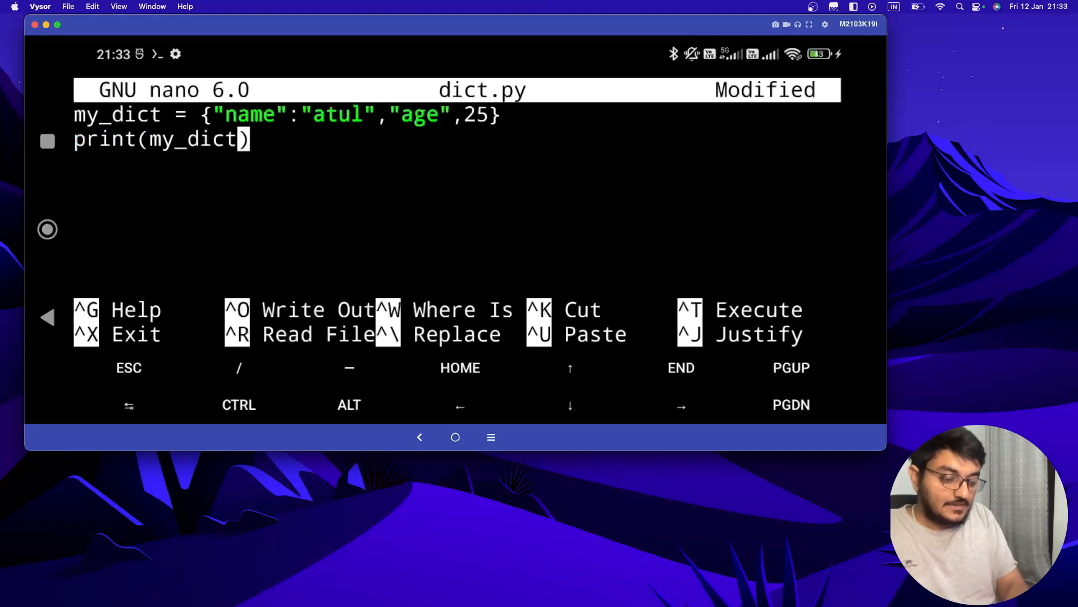
text([])
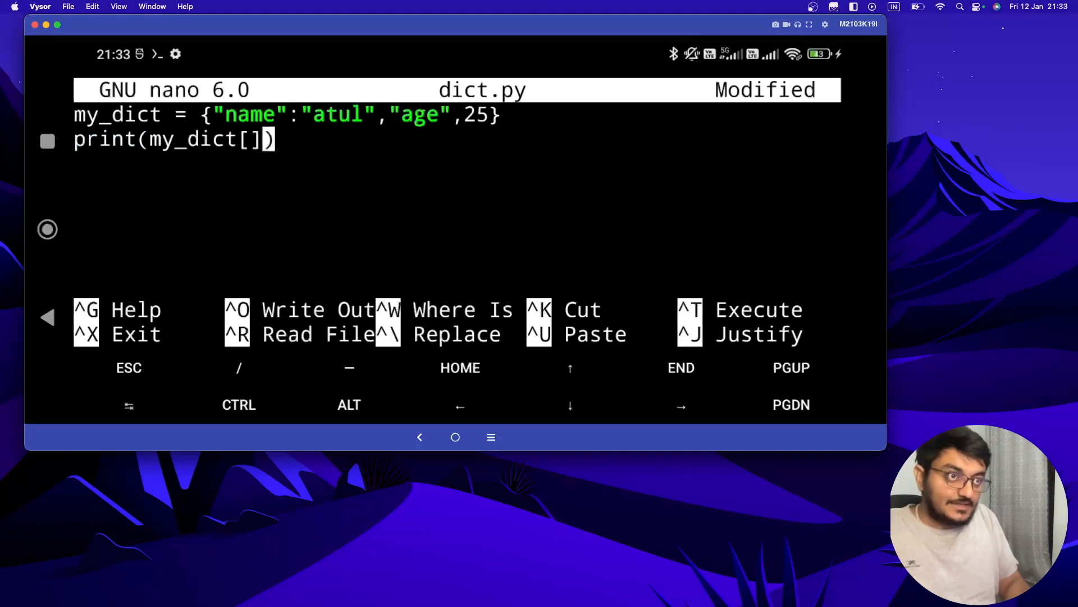
key(Left)
text("")
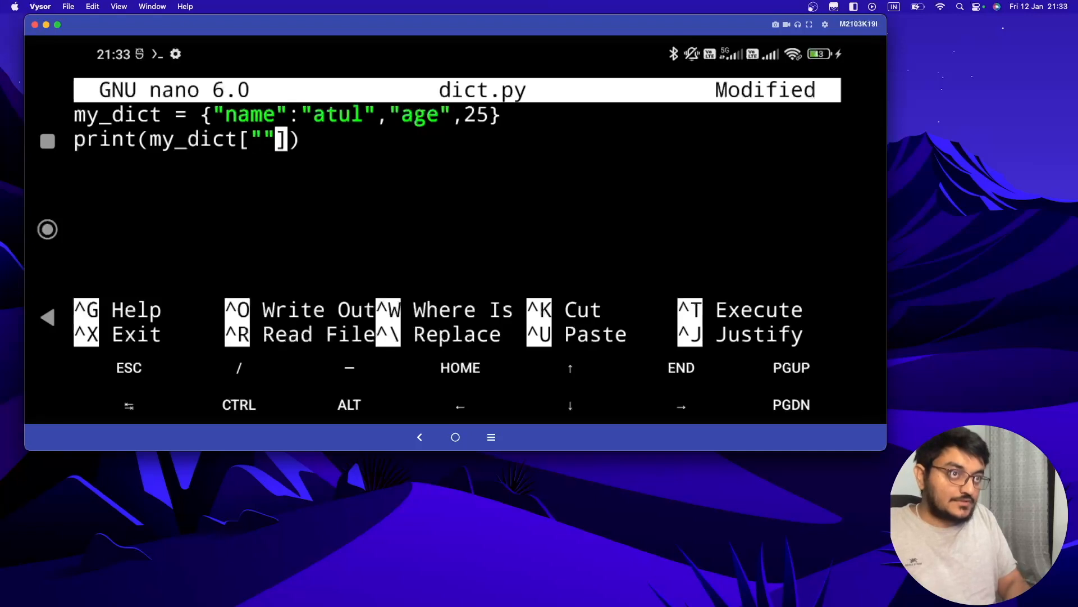
key(Left)
text(an)
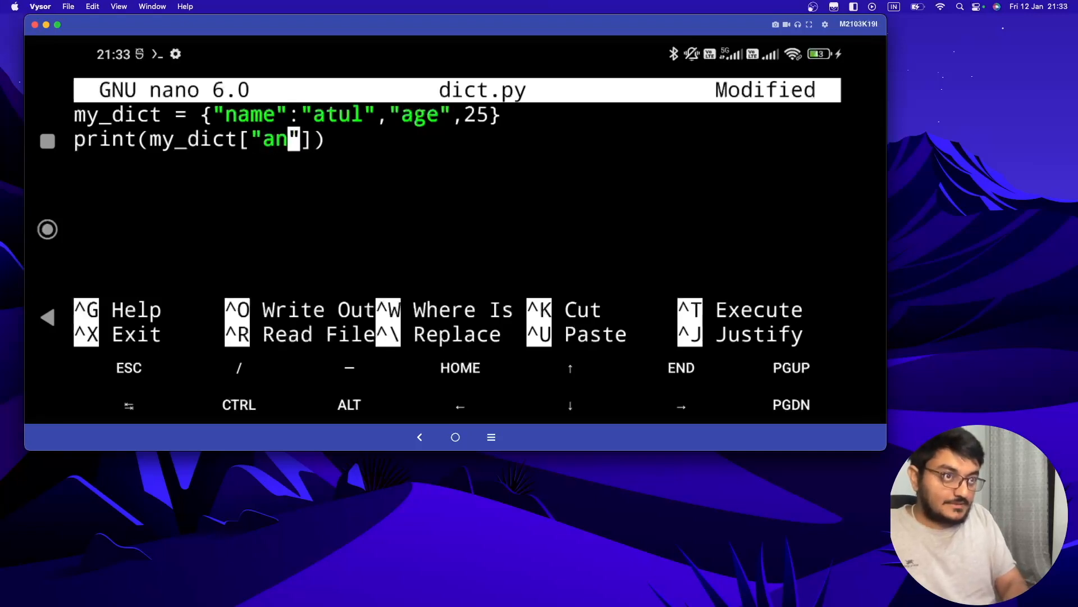
key(BackSpace)
key(BackSpace)
text(a)
key(BackSpace)
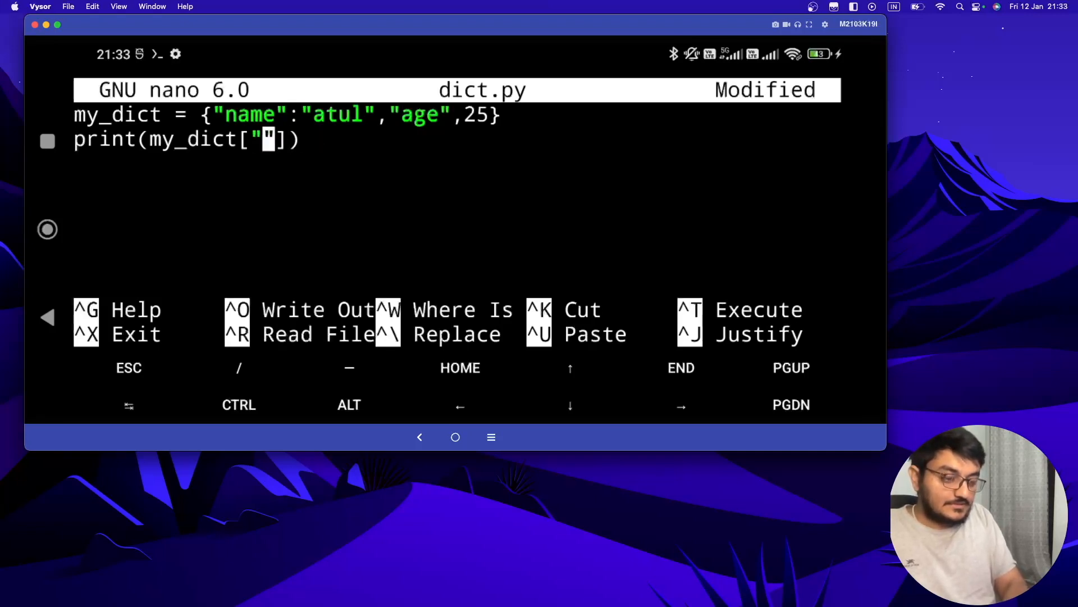
text(name)
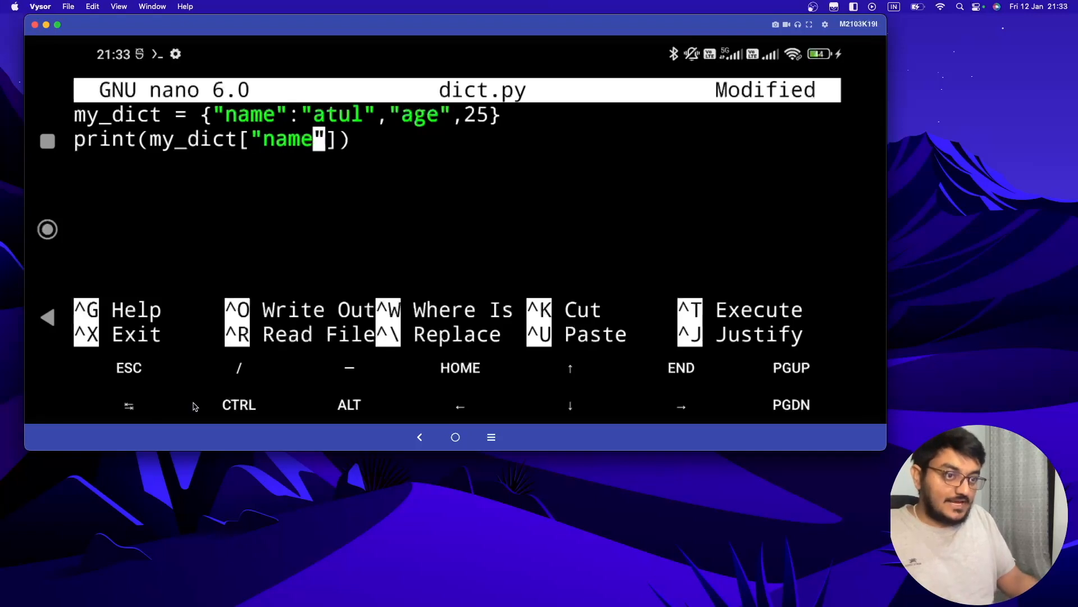
click(215, 411)
Save the modified file as dict.py and exit nano
key(x)
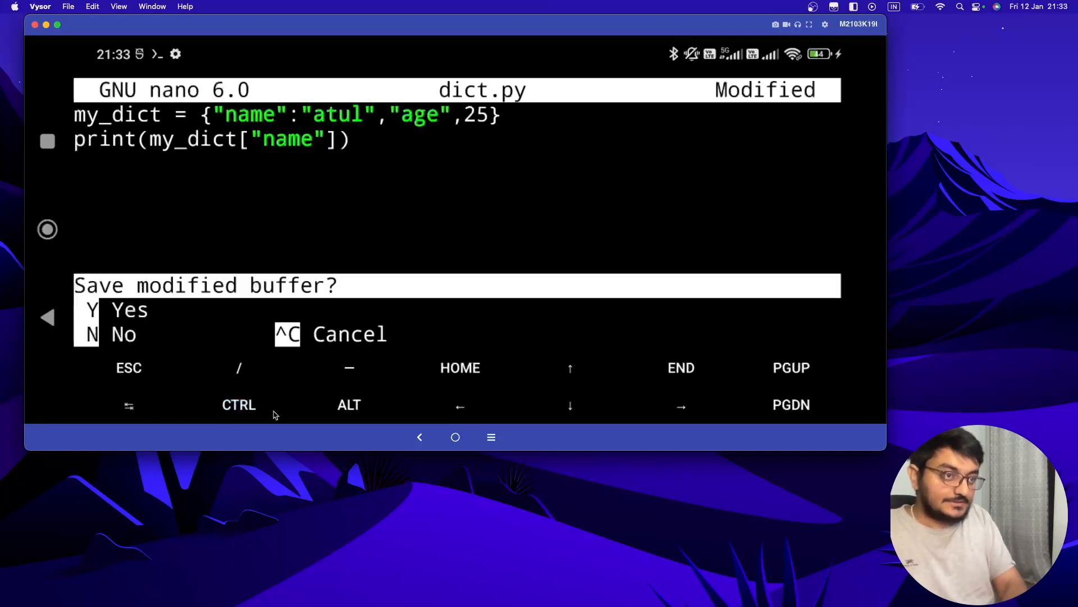
key(y)
key(Return)
text(p)
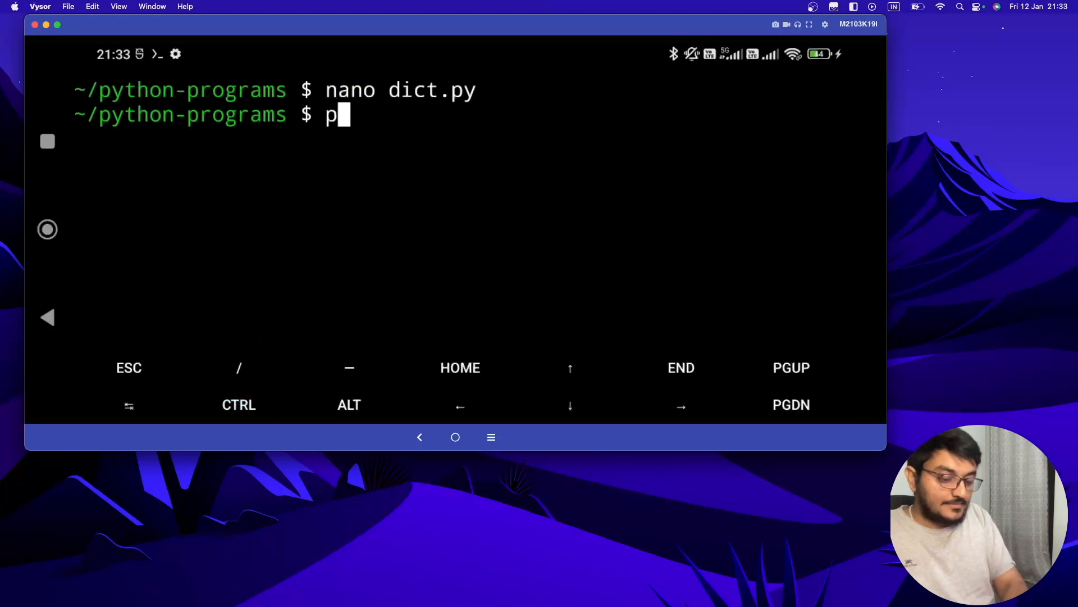
text(ython d)
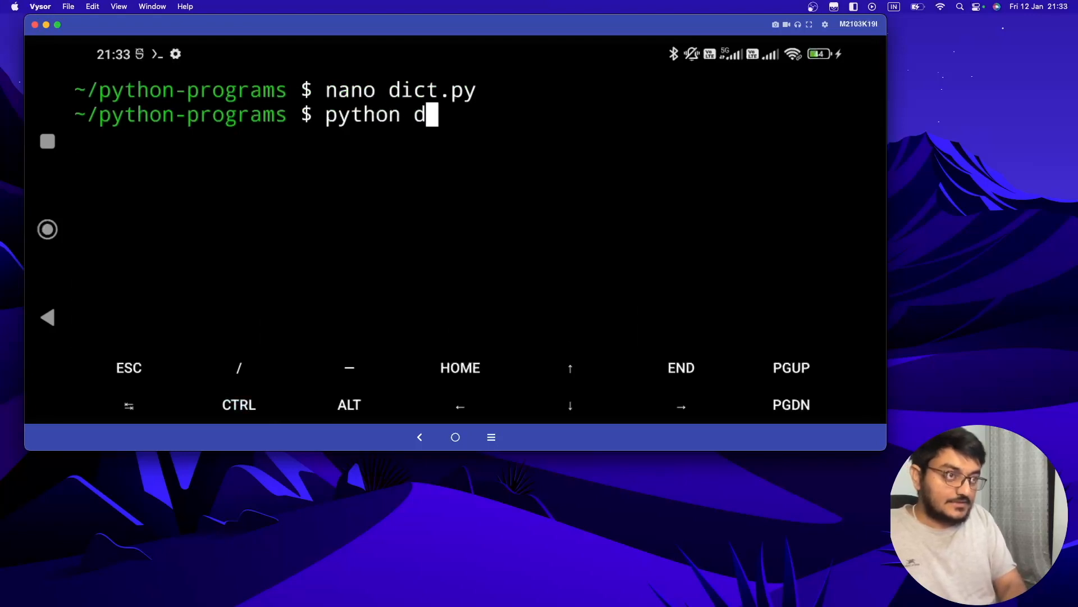
Run python dict.py via Tab completion, getting a SyntaxError about ':' expected after "age"
key(Tab)
key(Tab)
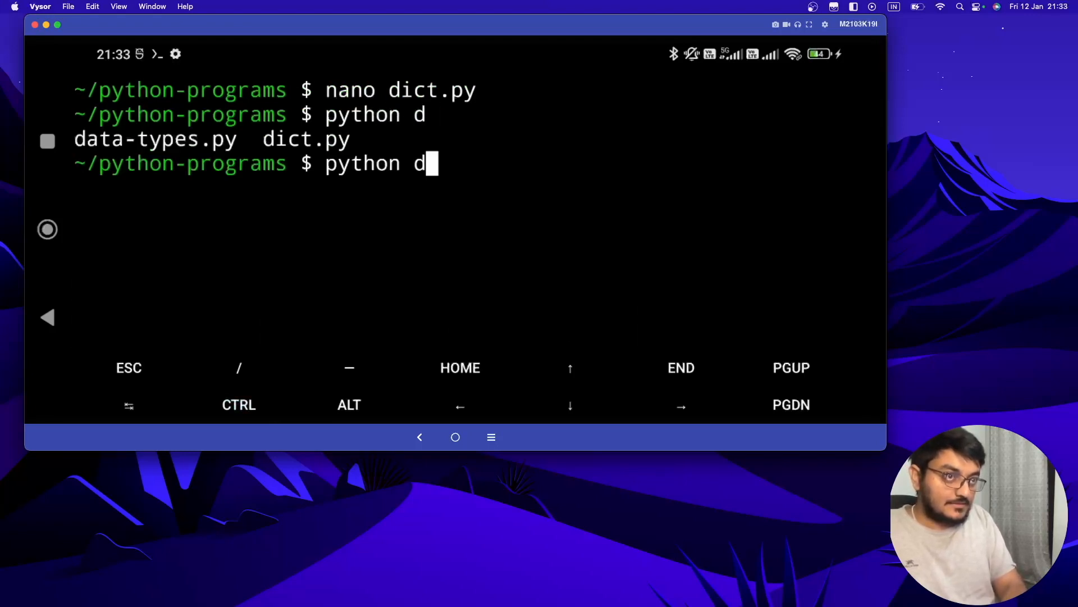
text(ic)
key(Tab)
key(Return)
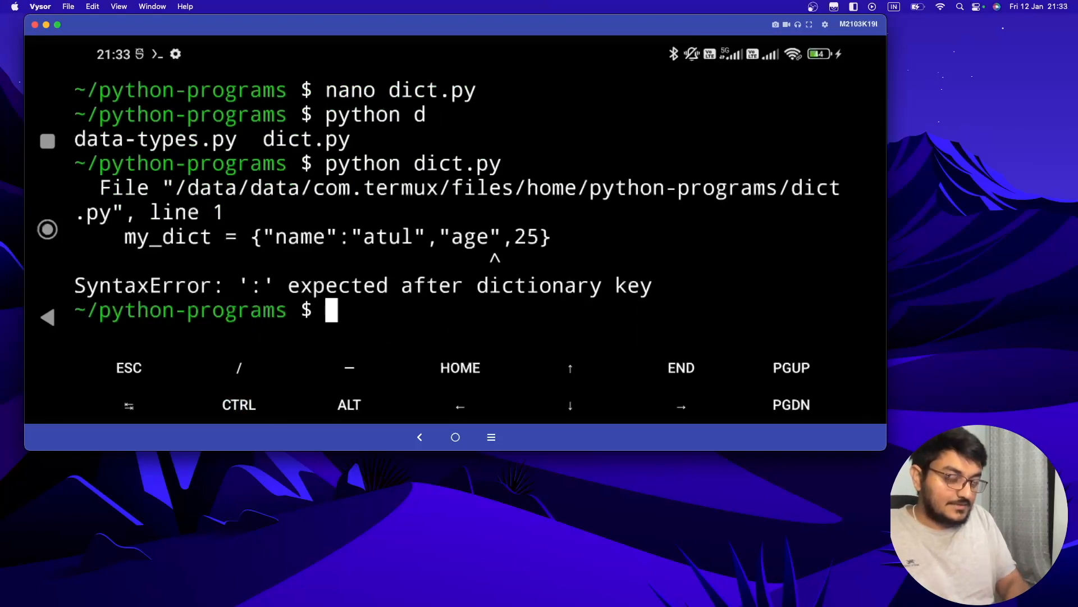
key(Up)
key(Up)
Reopen dict.py and replace the comma after "age" with a colon
key(Return)
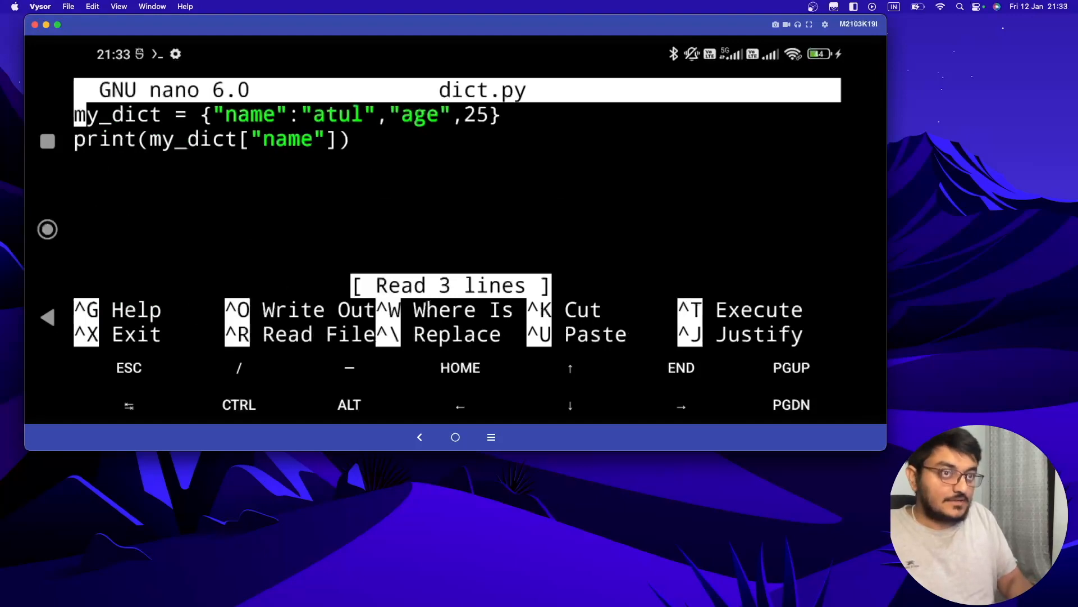
key(Down)
key(Up)
key(Right)
key(Right)
key(Right)
key(Right)
key(Right)
key(Right)
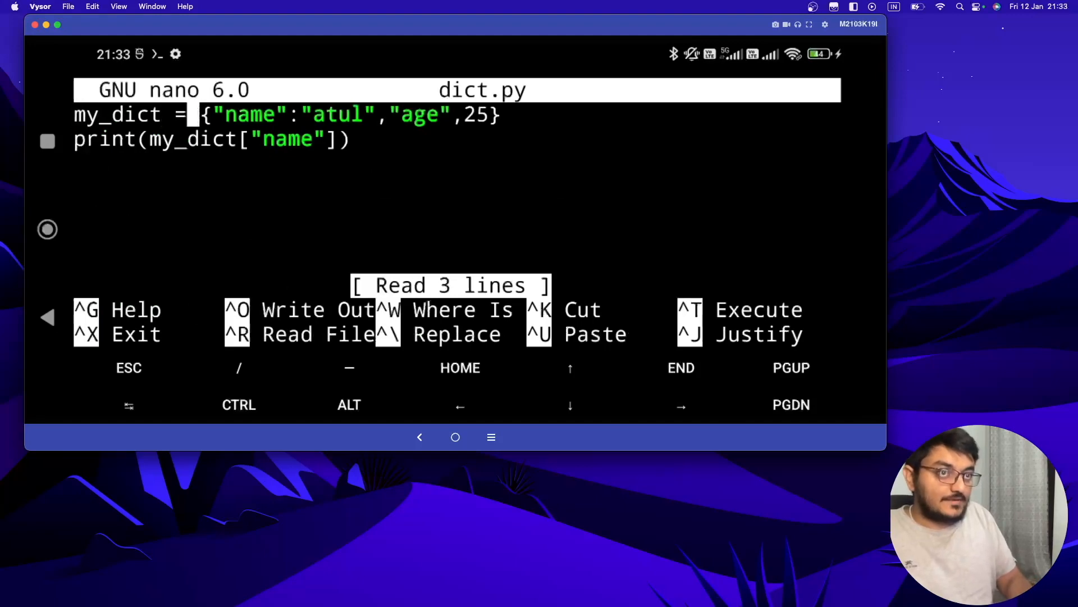
key(Right)
key(Right)
key(Right)
key(Right)
key(Right)
key(Right)
key(Right)
key(Right)
key(Right)
key(Right)
key(Right)
key(Right)
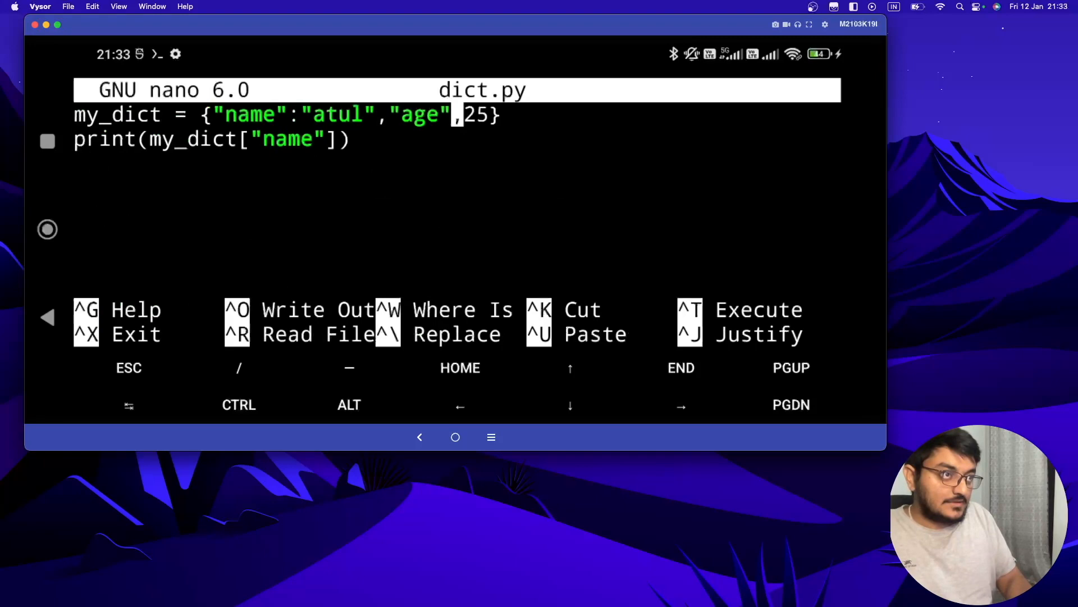
key(Right)
key(BackSpace)
text(:)
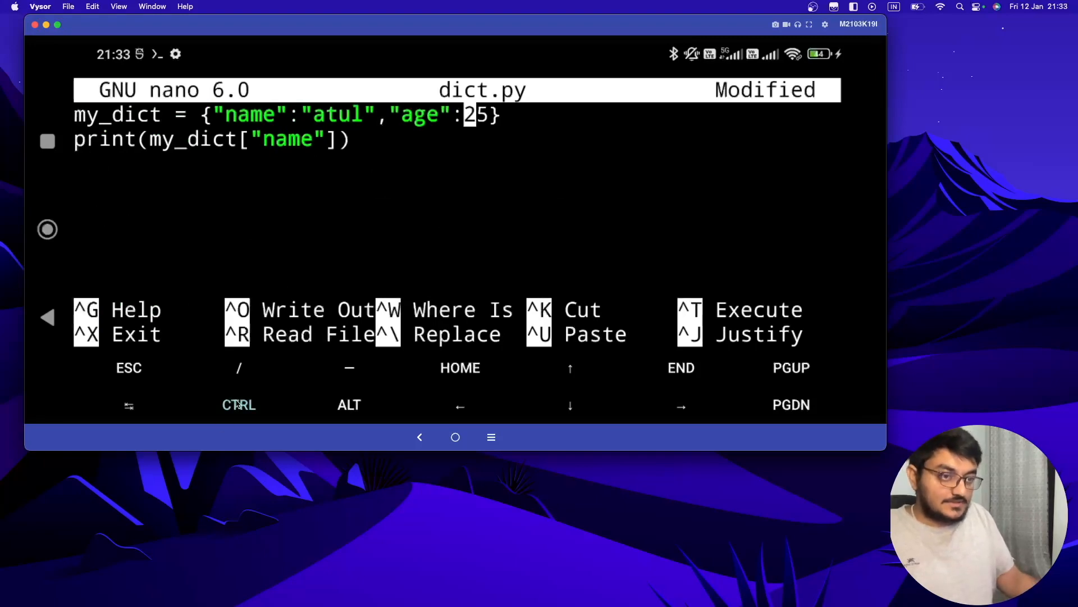
Save dict.py and rerun it so it prints atul
key(ctrl+x)
key(y)
key(Return)
key(Up)
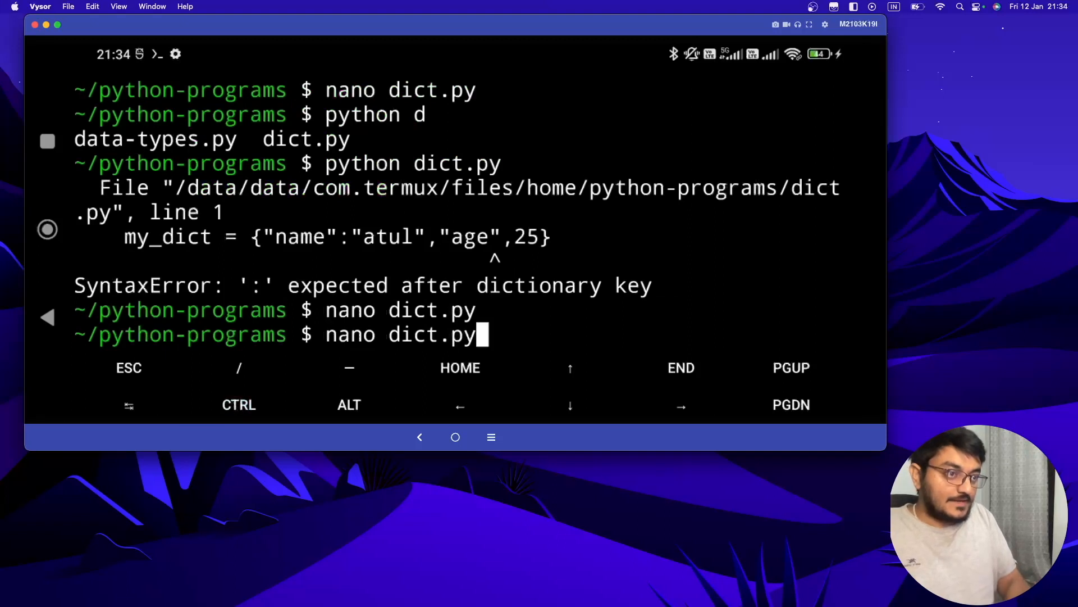
key(Up)
key(Return)
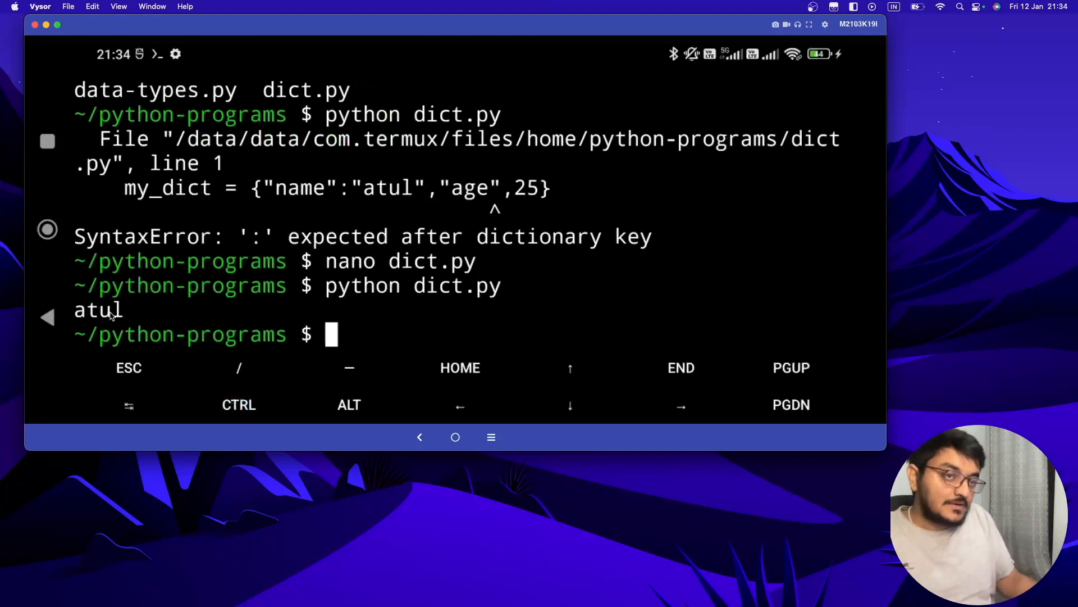
click(320, 303)
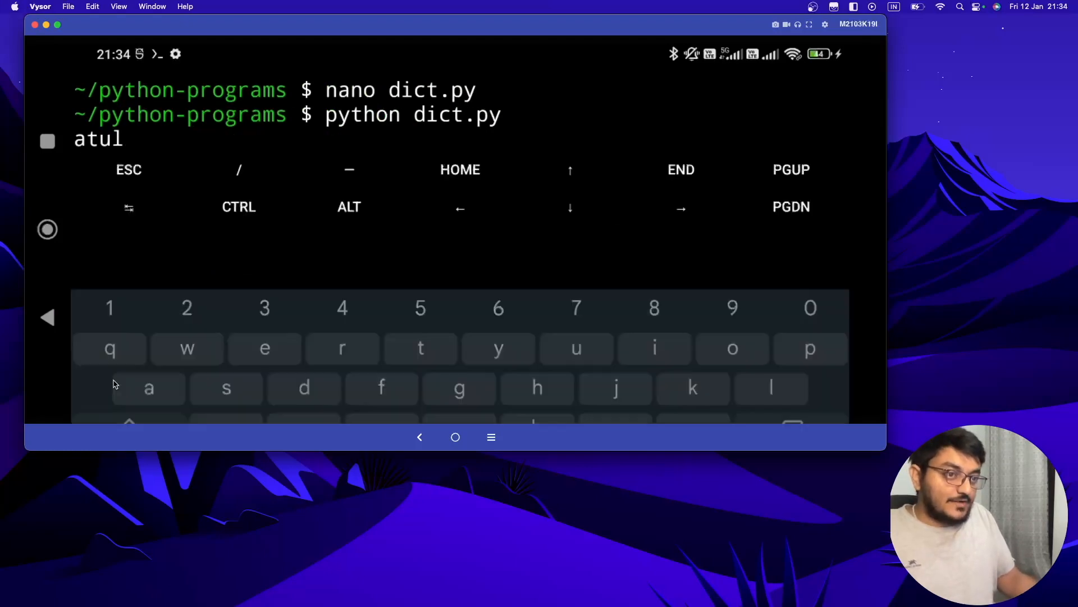
click(47, 321)
Reopen dict.py in nano and move to the empty line below the print statement
key(Up)
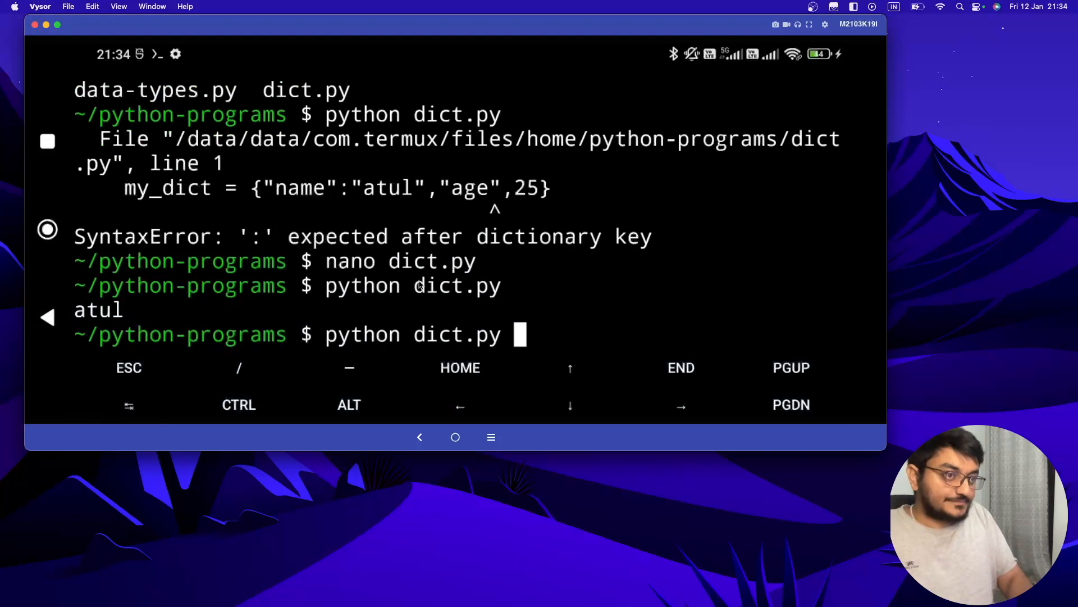
key(Up)
key(Return)
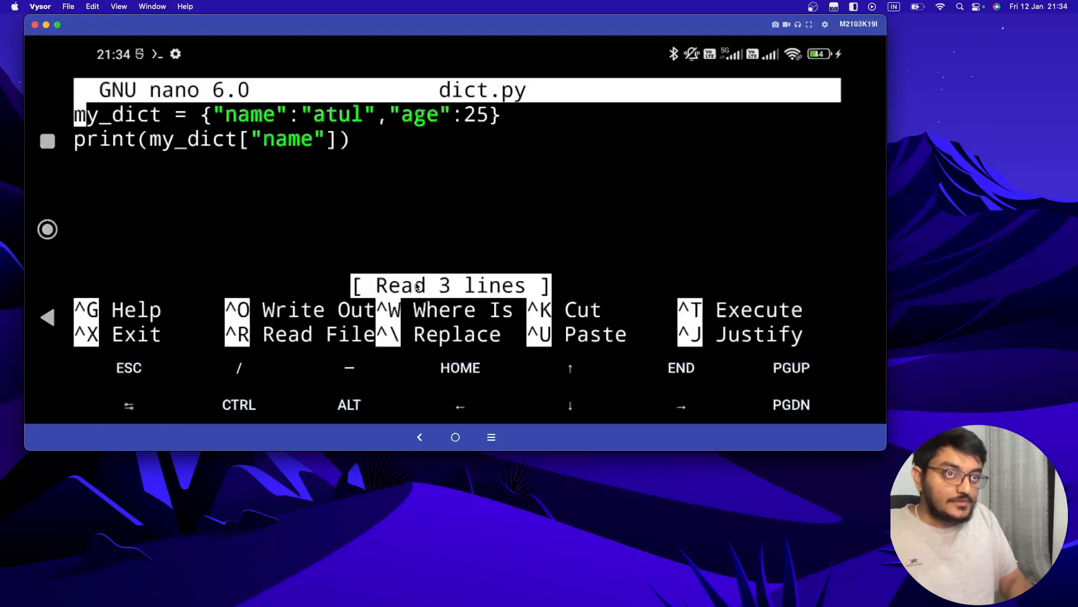
key(Down)
key(Down)
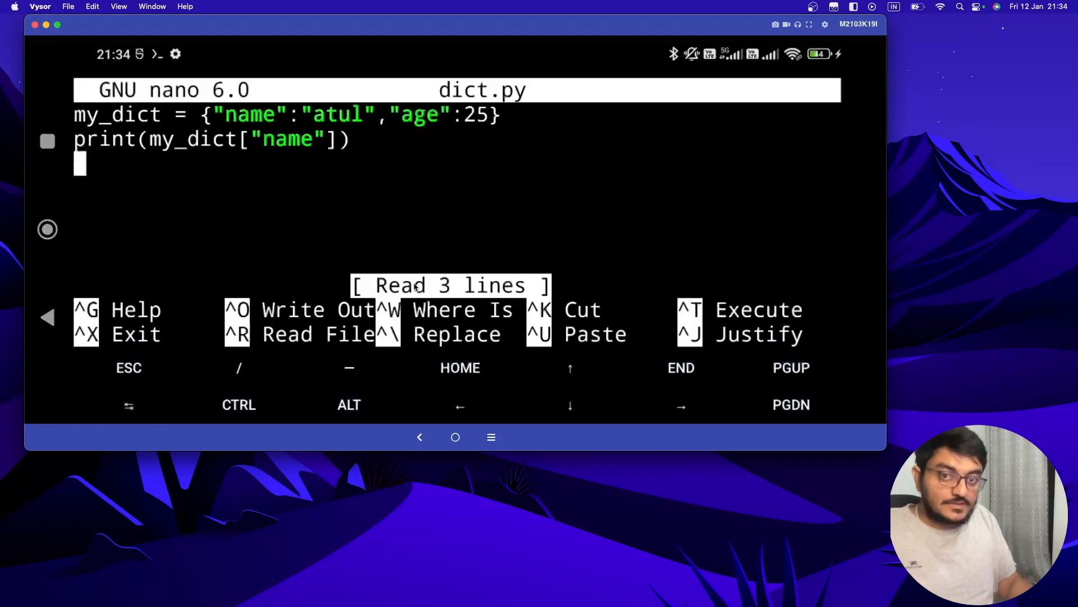
click(164, 192)
click(50, 320)
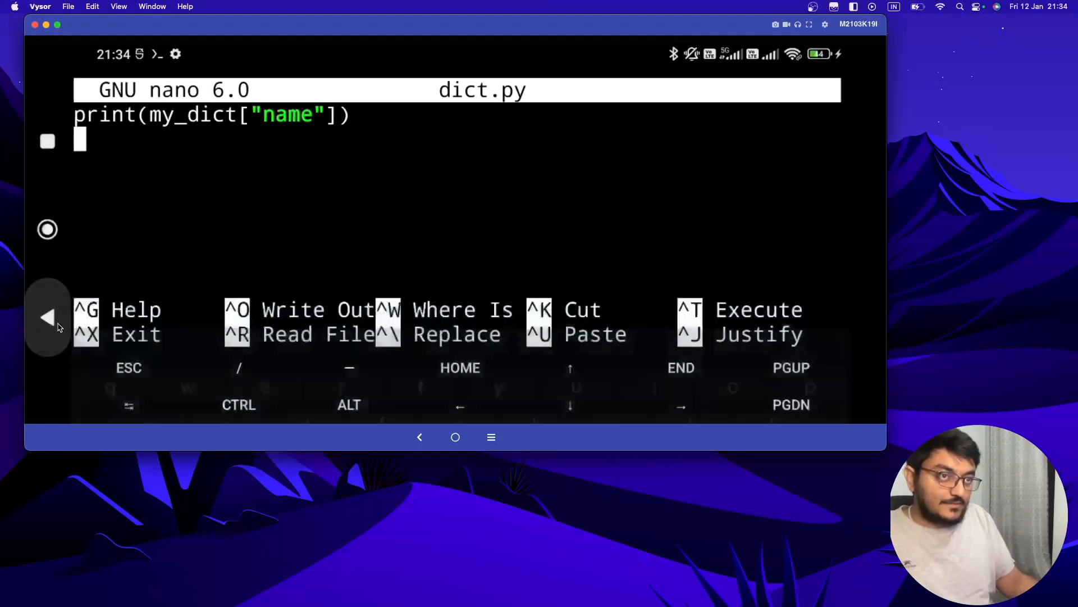
key(Up)
key(Up)
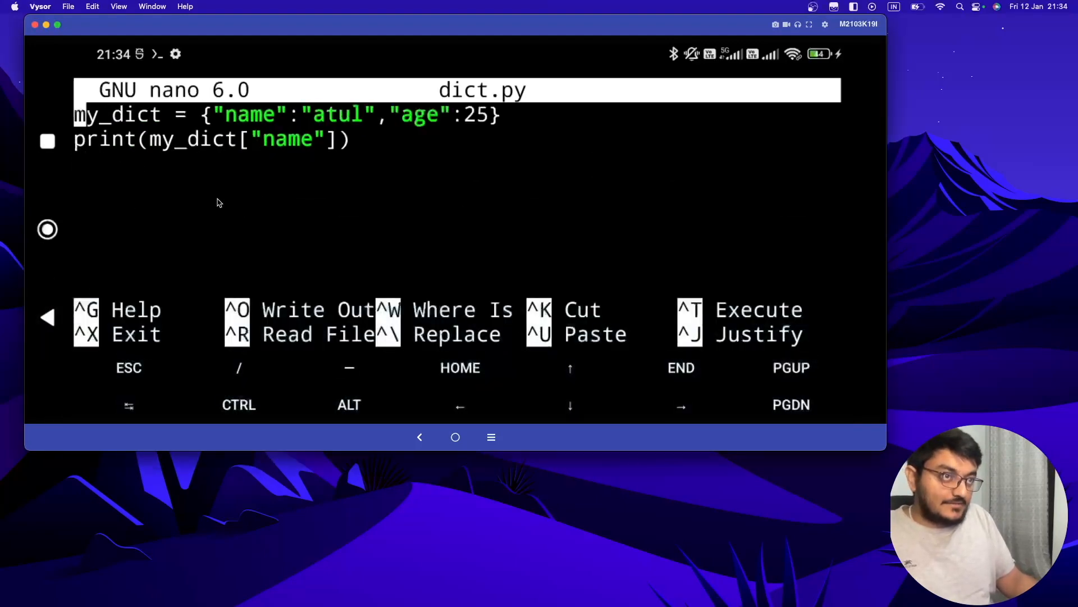
click(160, 192)
key(Down)
key(Down)
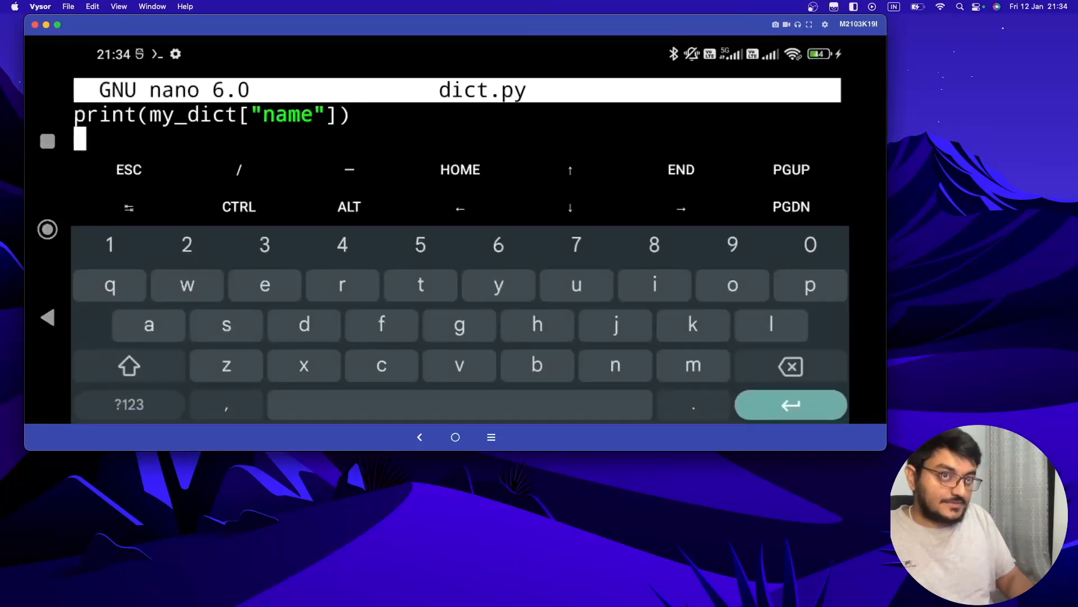
text(m)
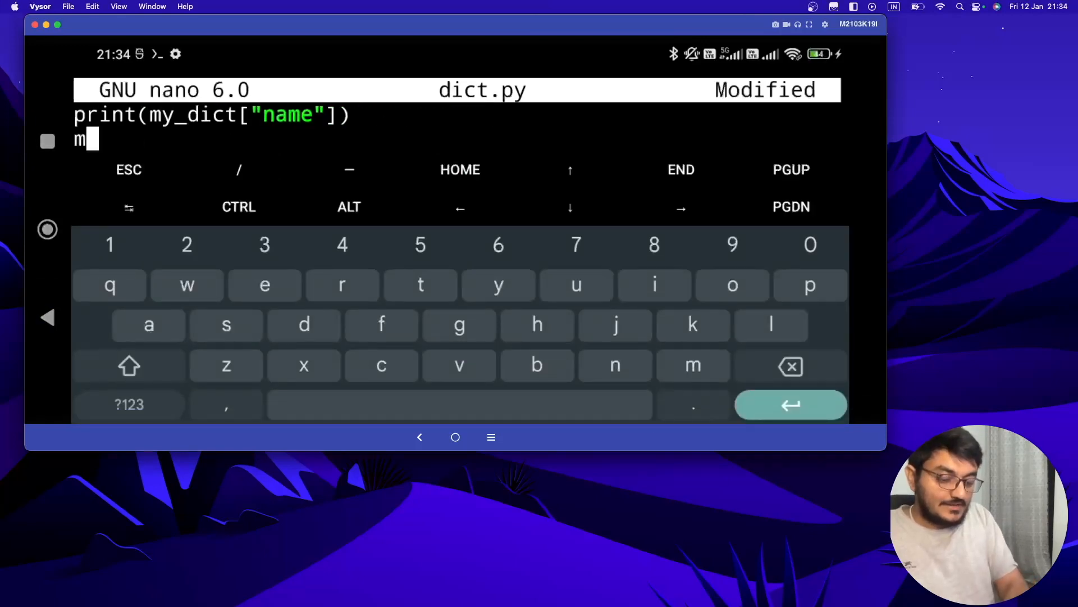
text(y)
click(48, 318)
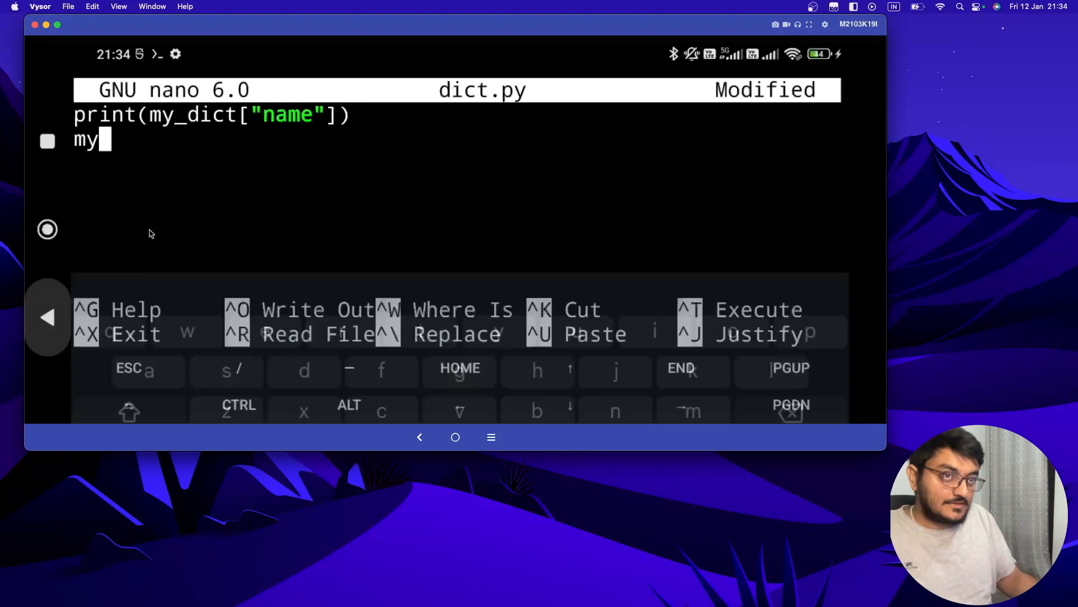
text(_d)
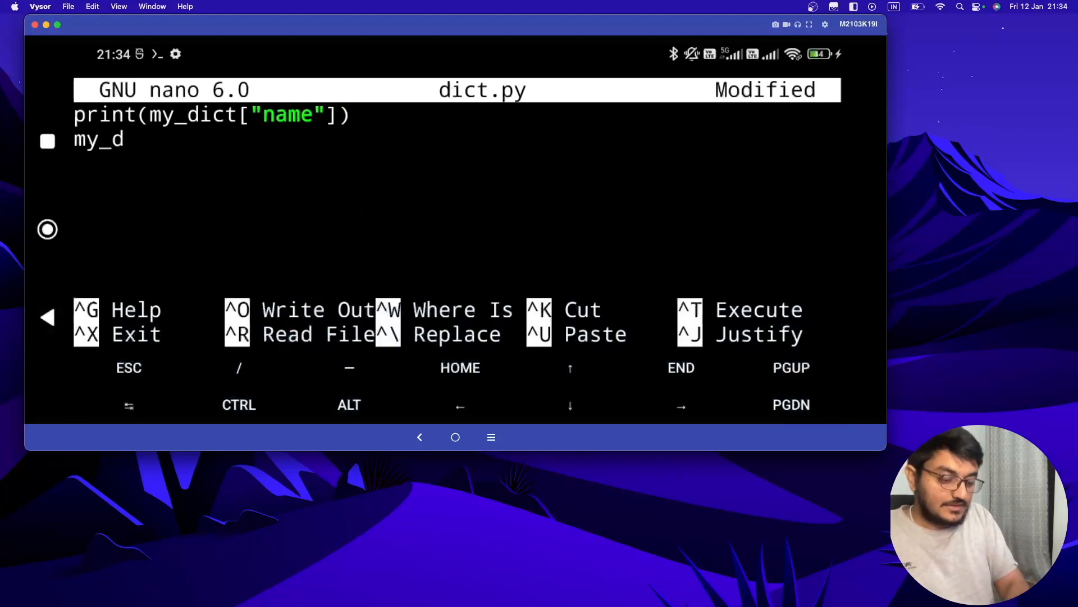
text(ict[])
Write line 3 as my_dict["college"] = "PU"
key(Left)
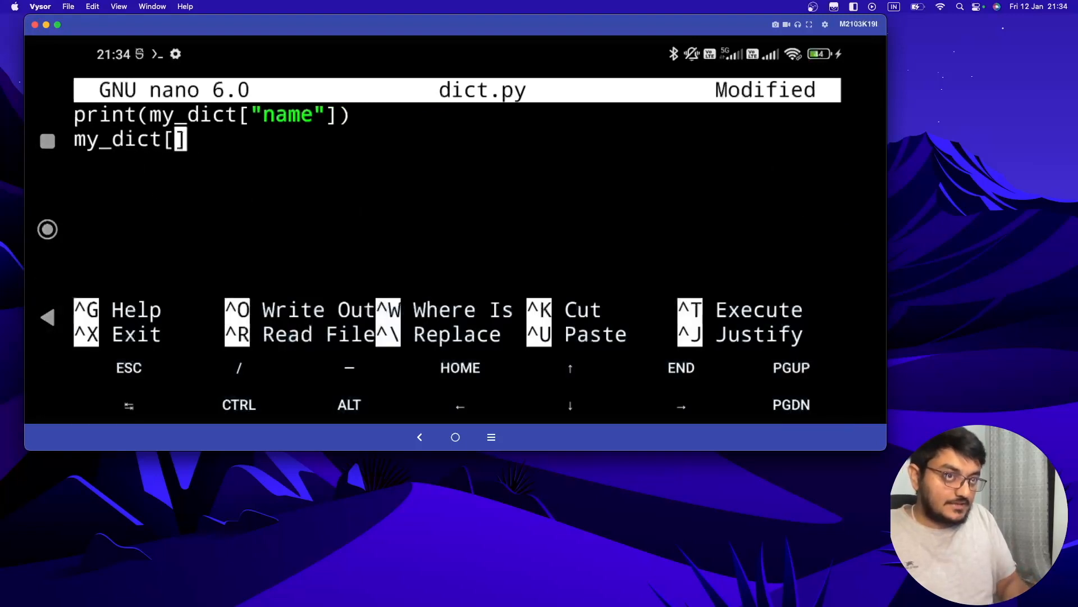
text("")
key(Left)
text(c)
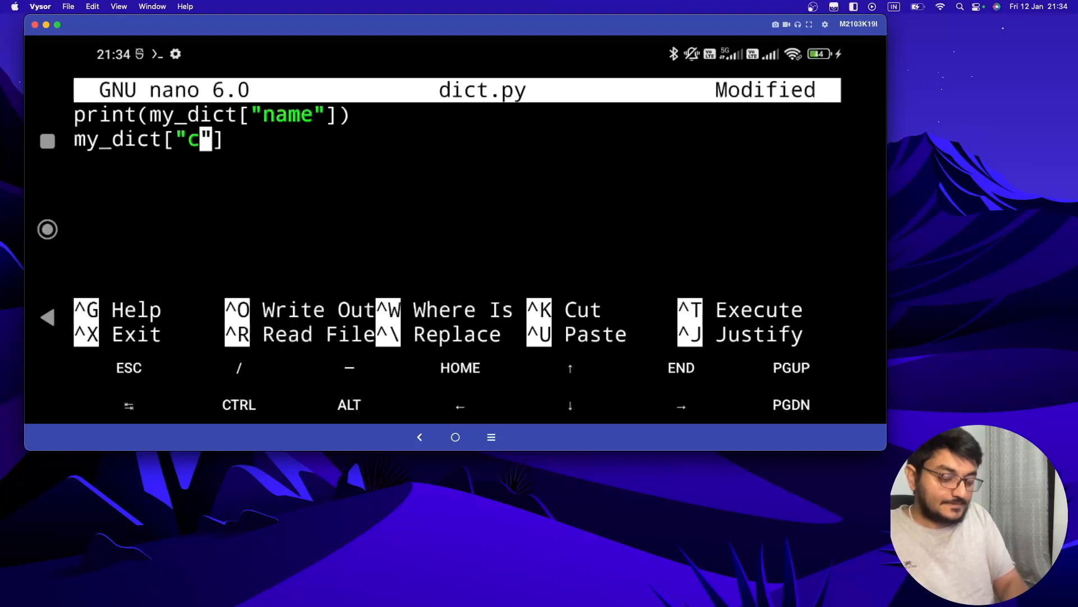
text(olleg)
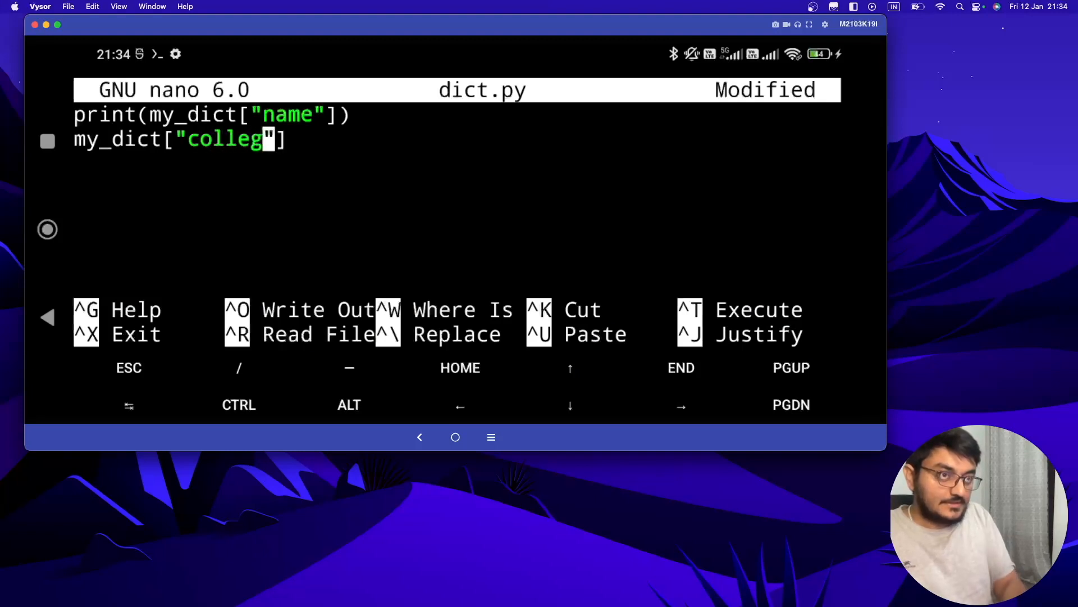
text(e)
key(Right)
key(Right)
text(= )
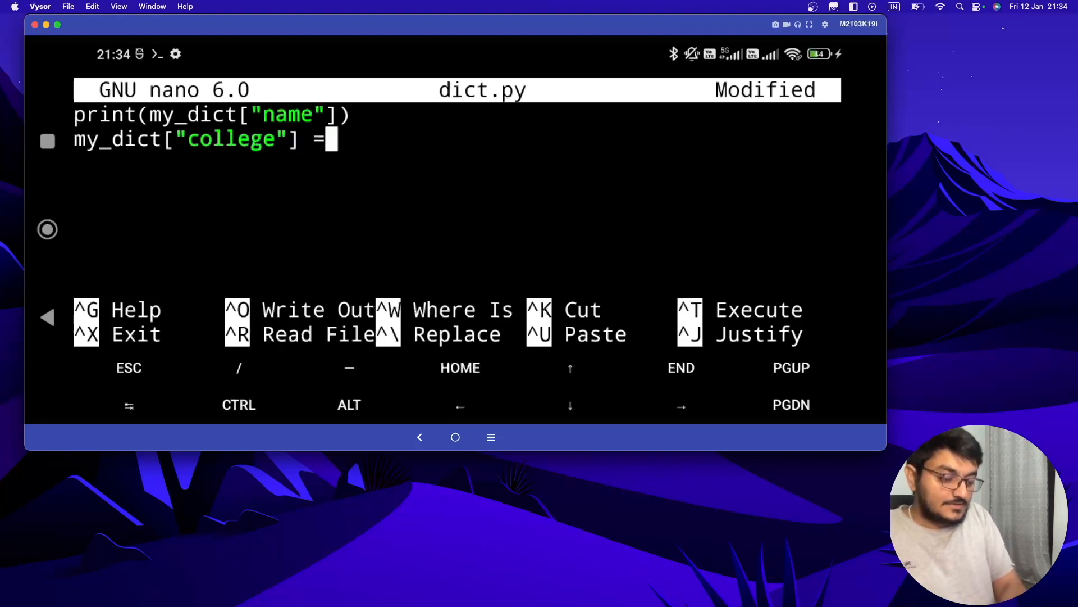
text("")
key(Left)
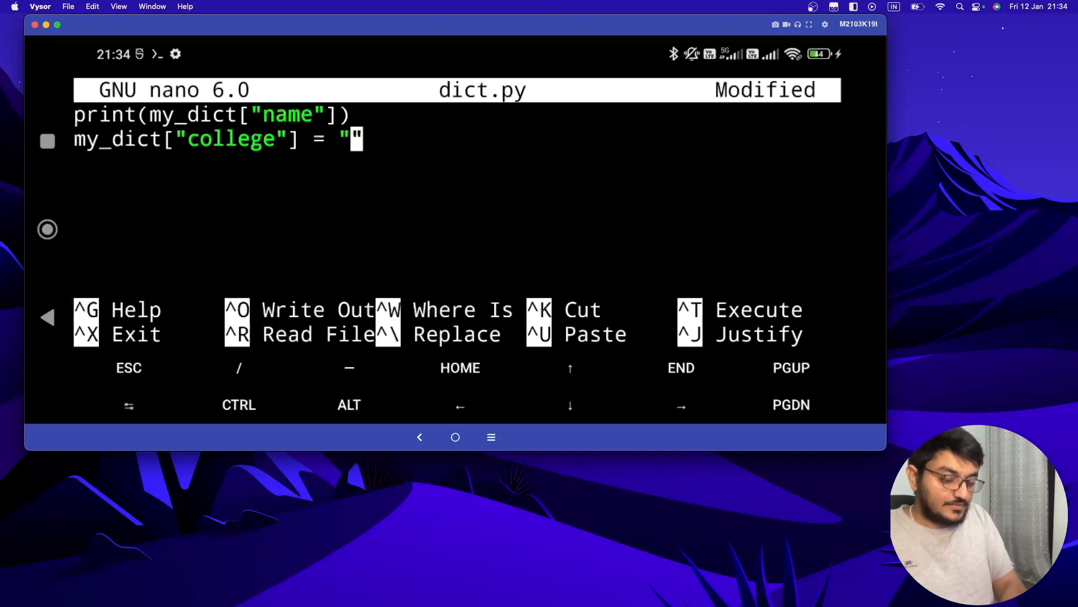
text(PU)
key(BackSpace)
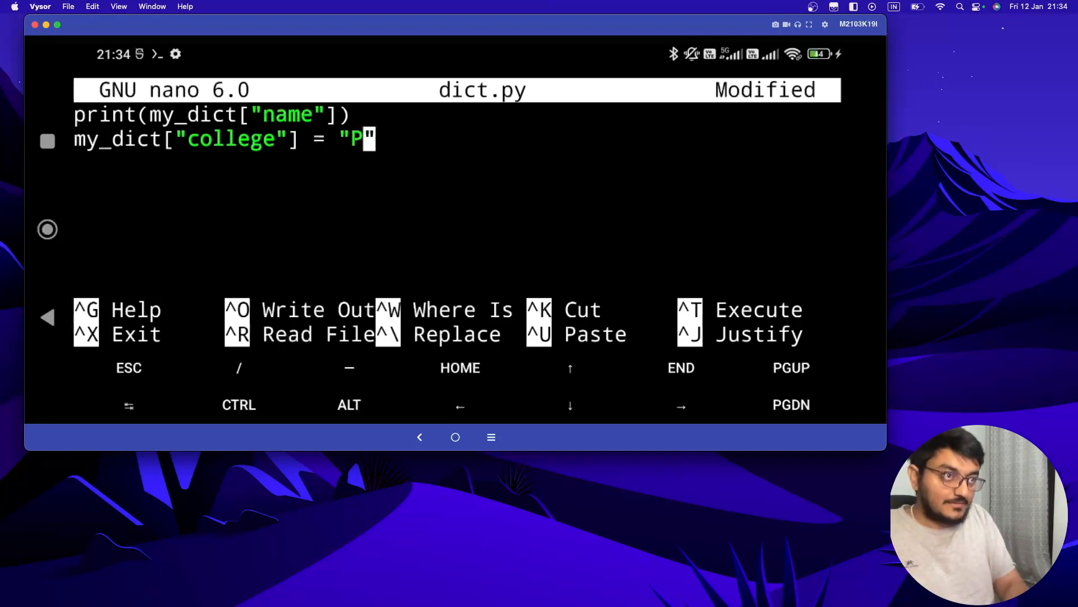
text(U)
key(Right)
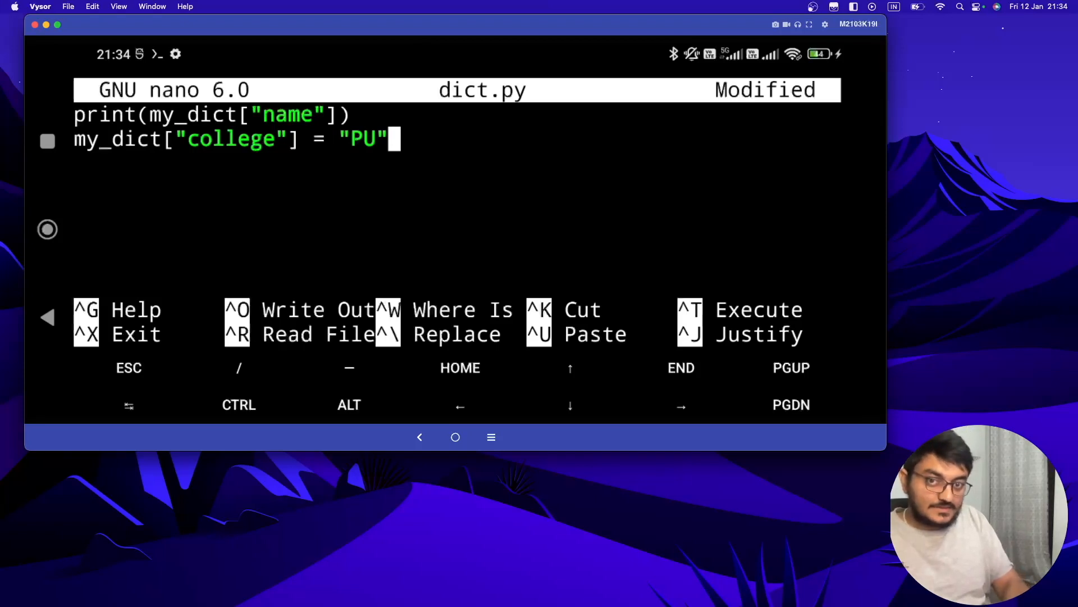
Save dict.py and run it again, which still prints atul
click(221, 408)
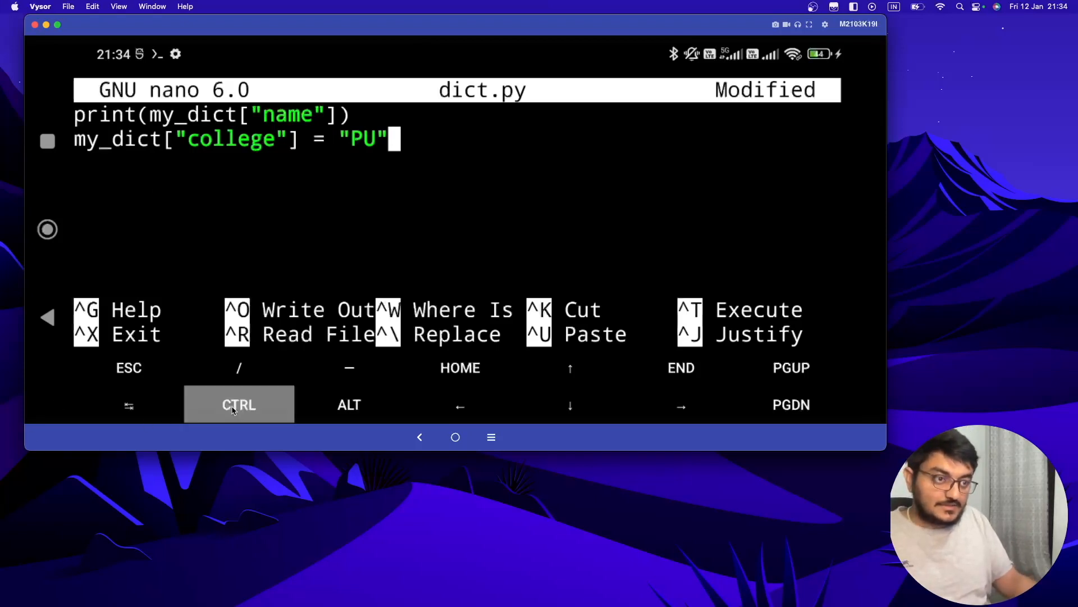
key(x)
key(y)
key(Return)
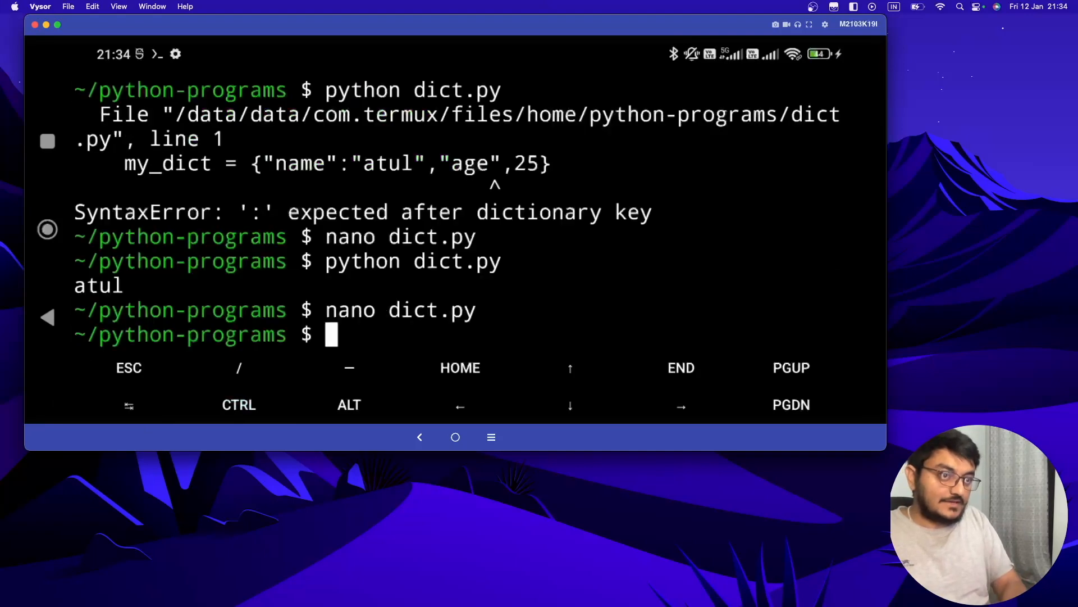
key(Up)
key(Up)
key(Return)
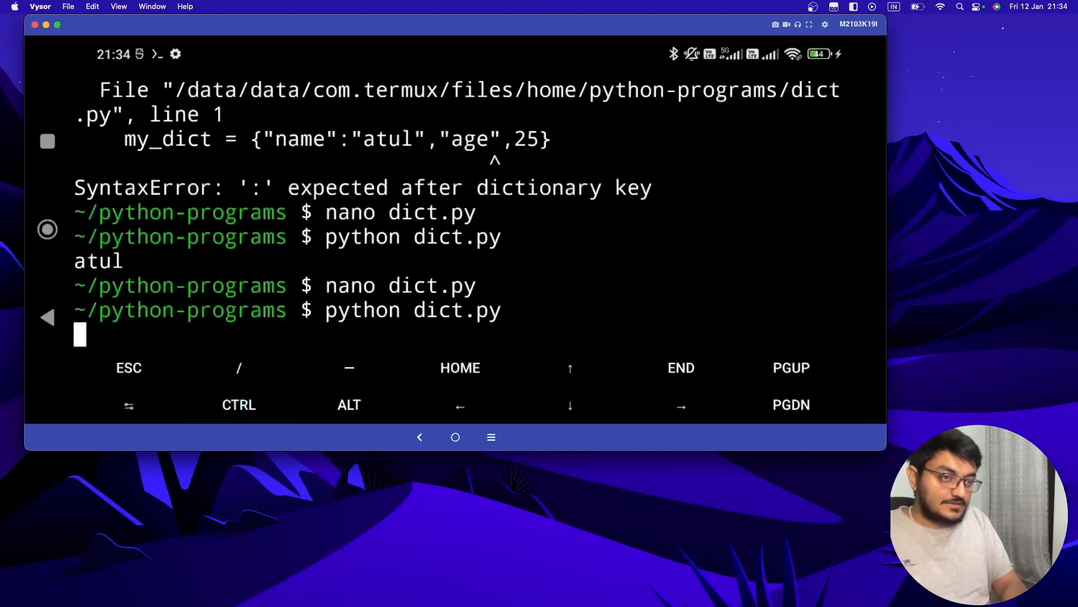
Reopen dict.py and add print(my_dict) on line 4
key(Up)
key(Up)
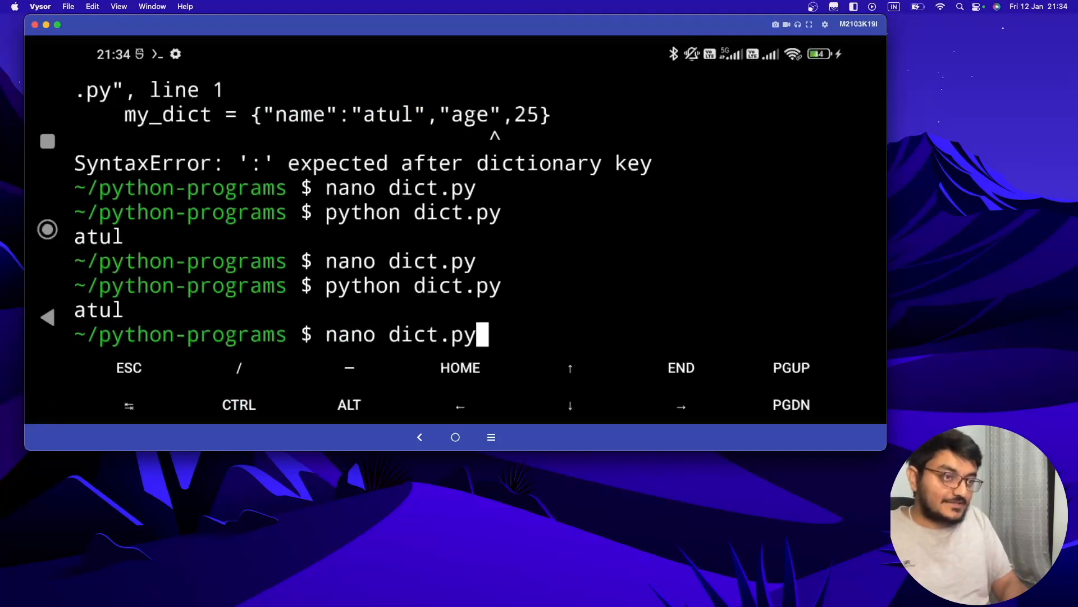
key(Return)
key(Down)
key(Down)
key(Down)
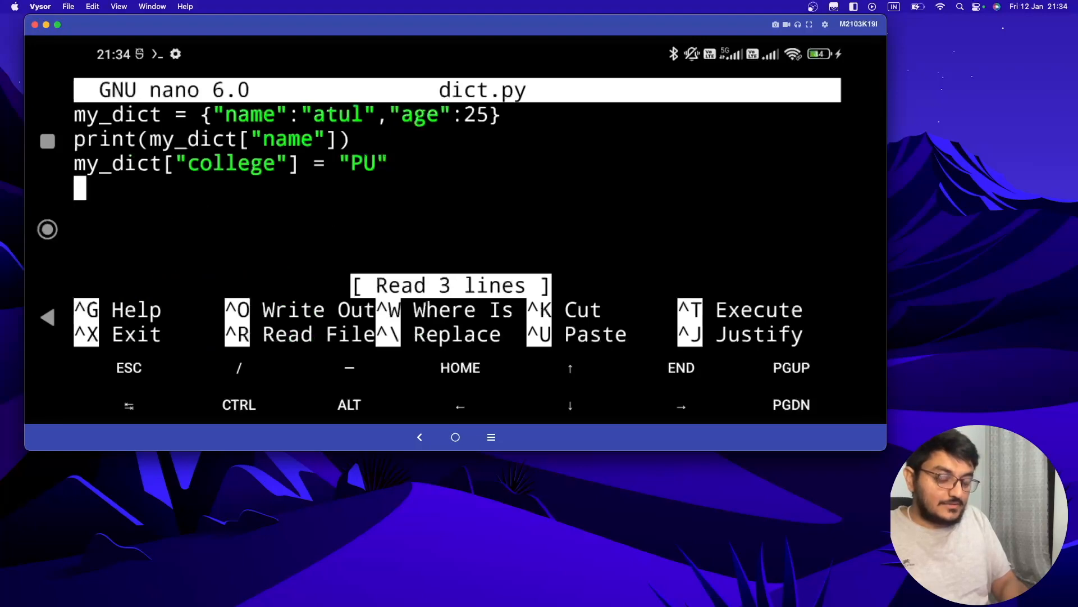
text(pri)
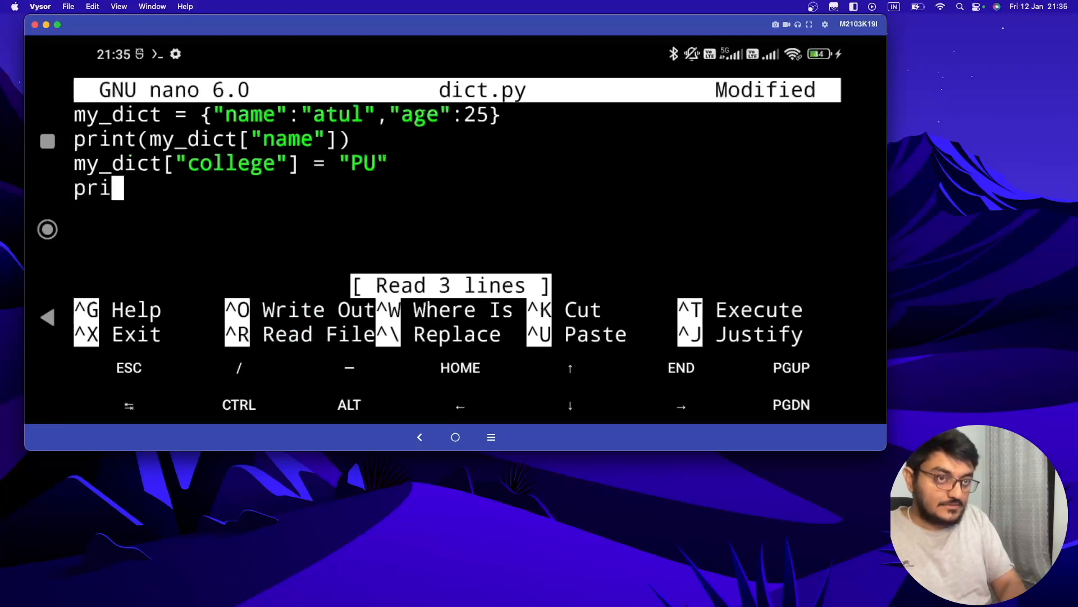
text(t)
key(BackSpace)
text(nt())
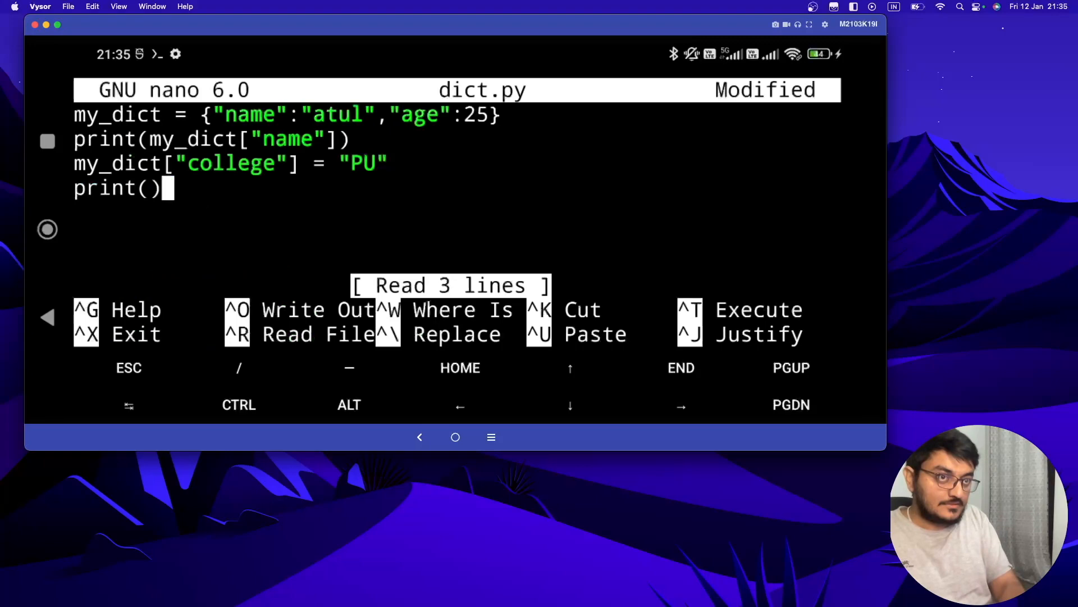
key(Left)
text(my)
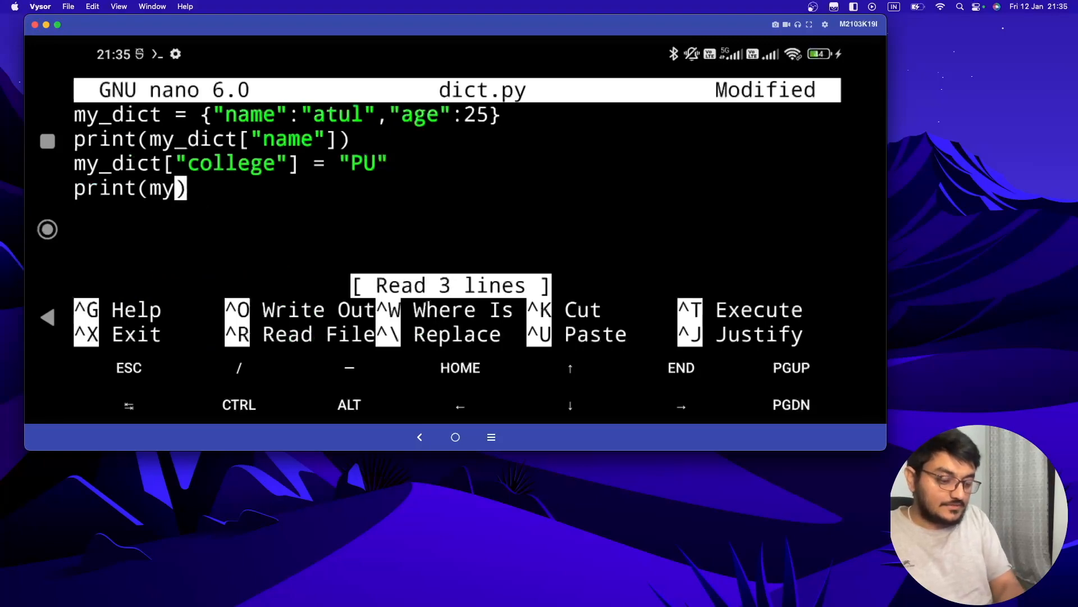
text(_dict)
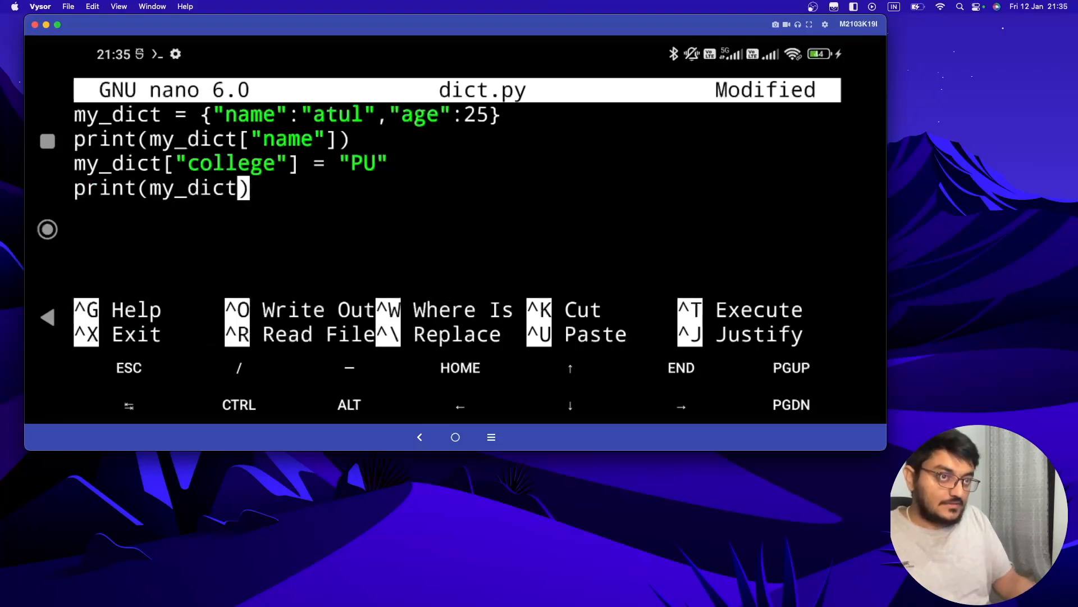
Save dict.py and rerun it, printing the full dictionary including 'college': 'PU'
click(236, 419)
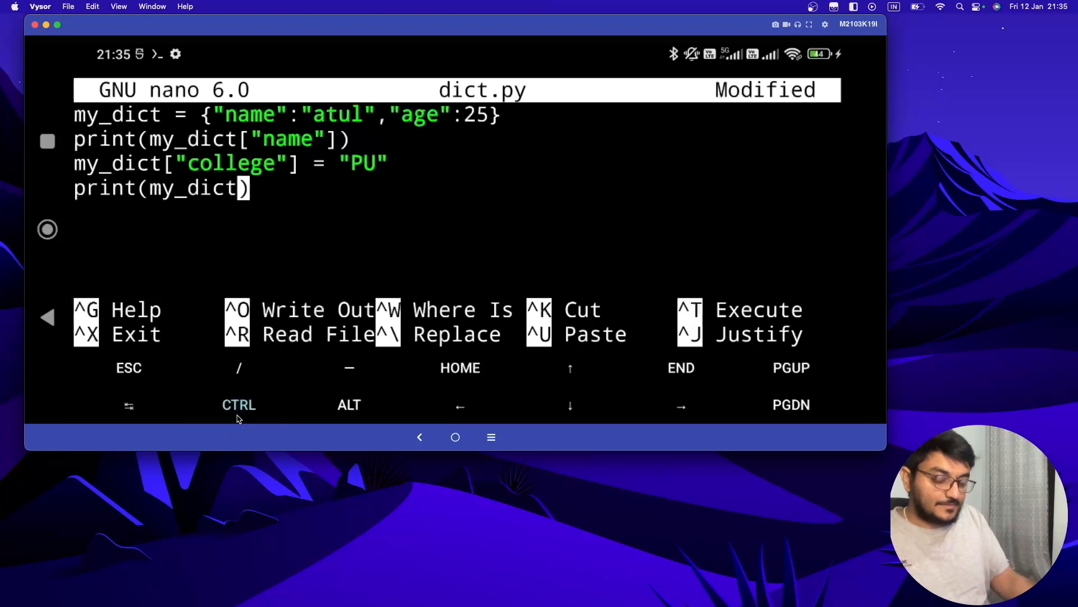
key(x)
key(y)
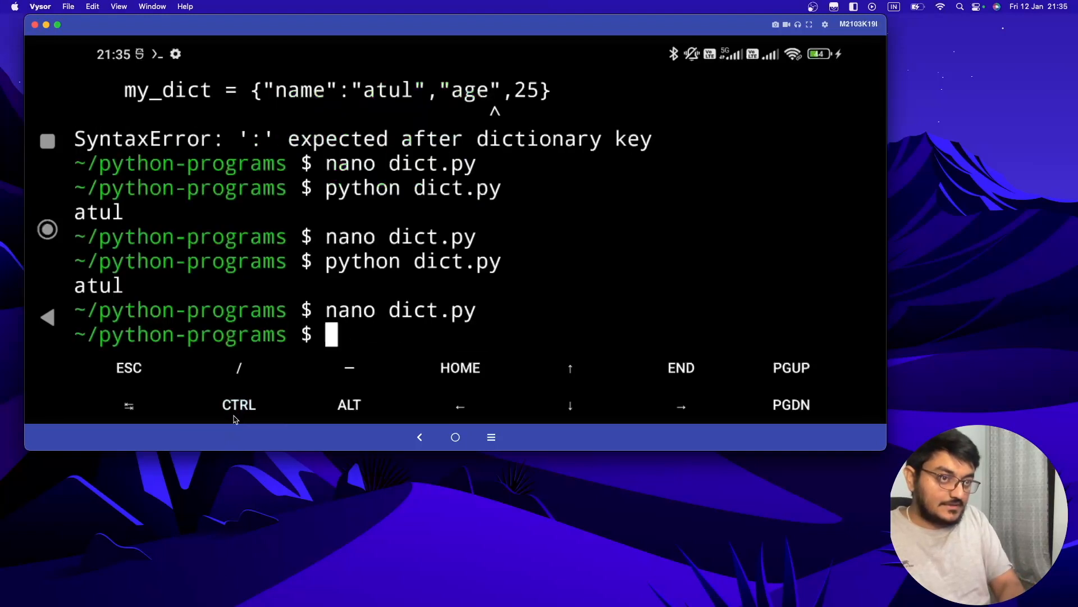
key(Up)
key(Up)
key(Return)
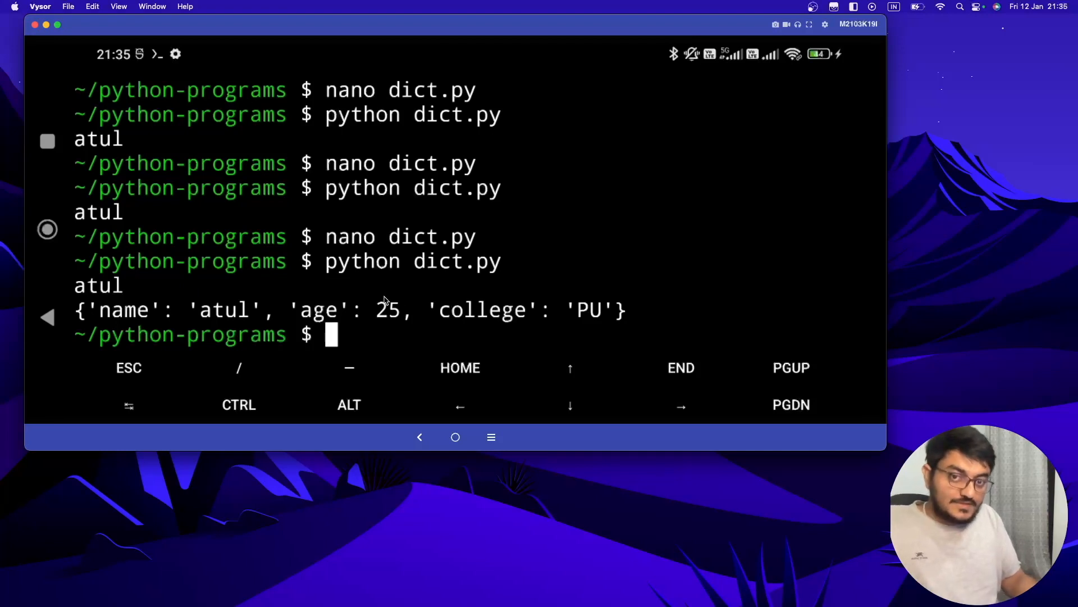
Reopen dict.py and add del my_dic["age"] on line 5
key(Up)
key(Up)
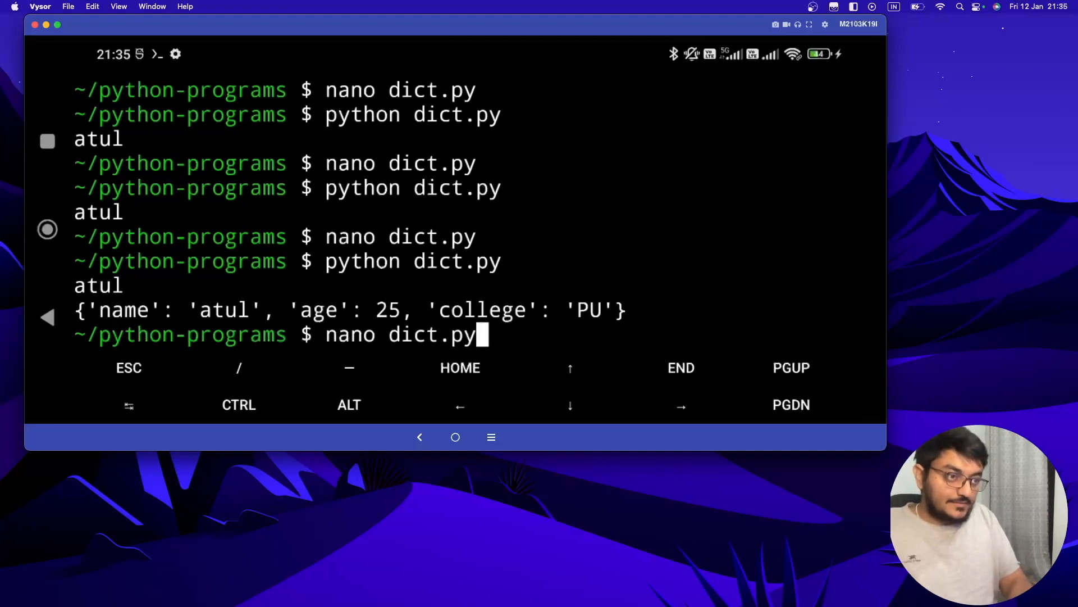
key(Return)
key(Down)
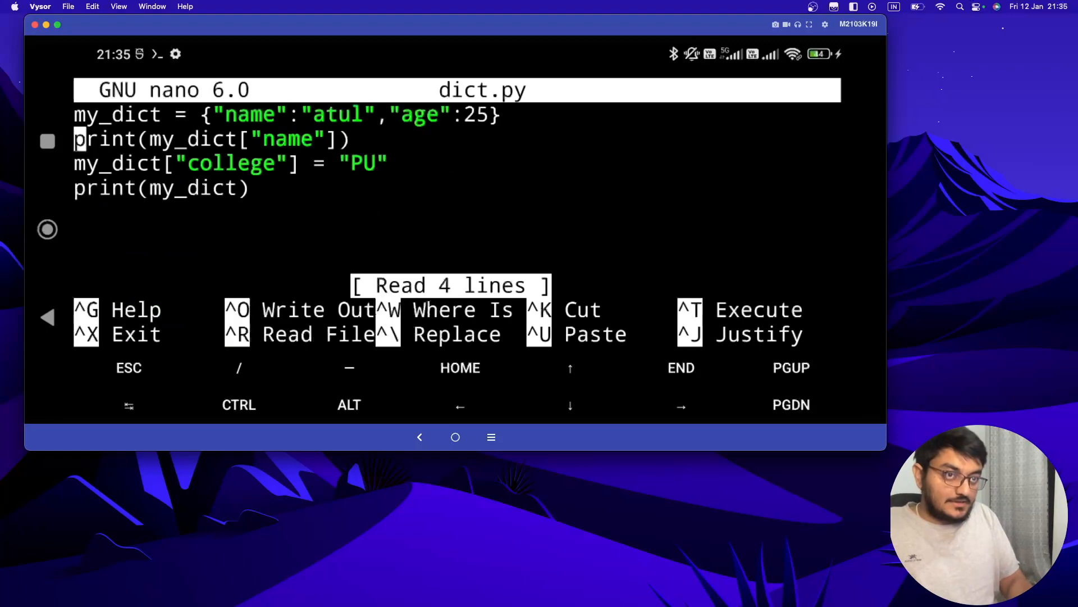
key(Down)
key(Down)
key(Down)
text(del )
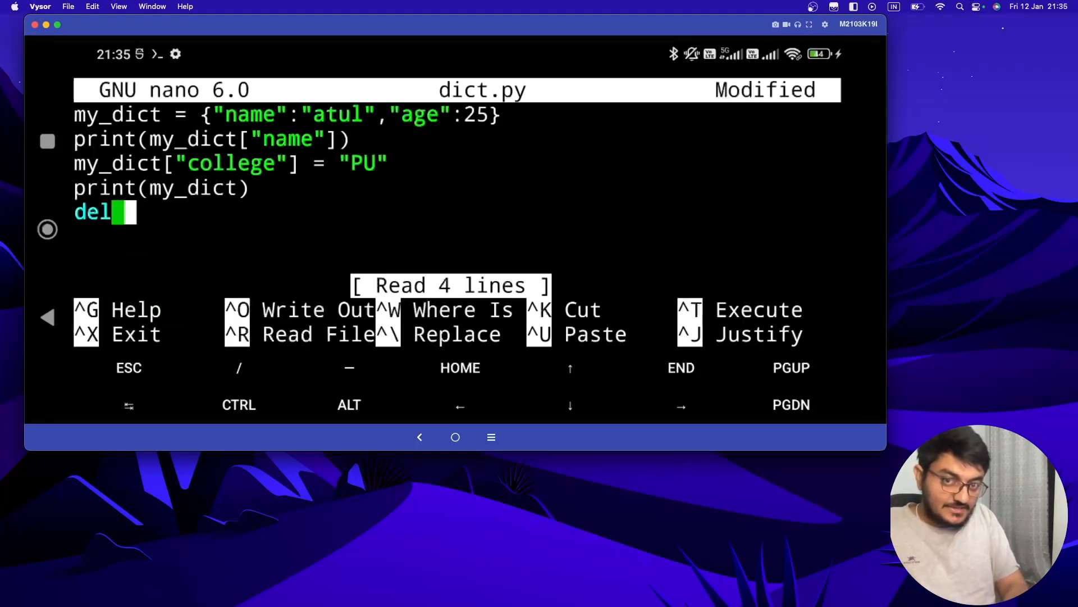
text(my)
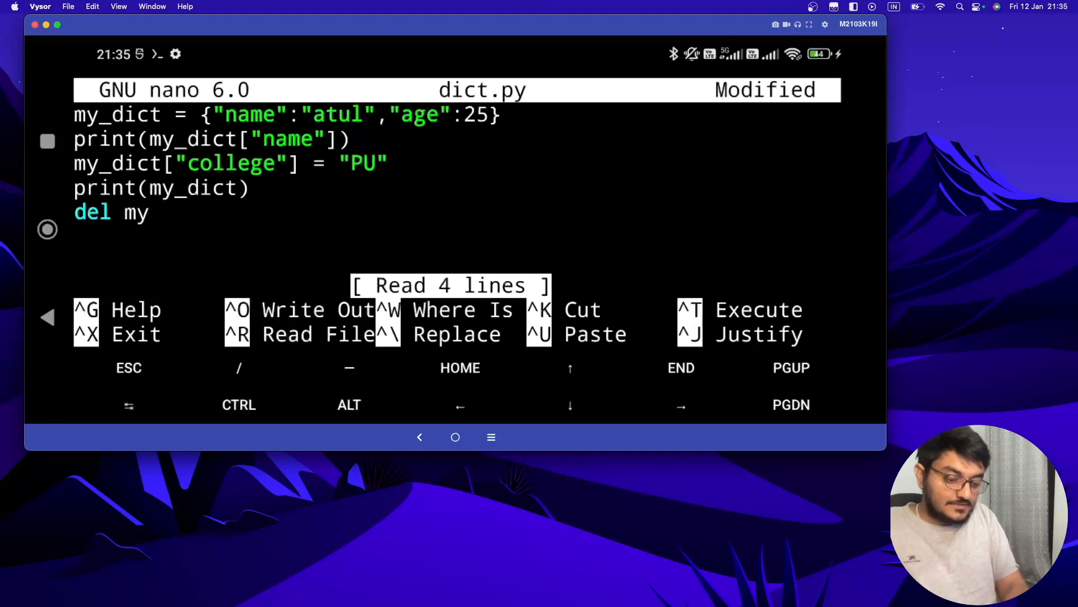
text(_dic)
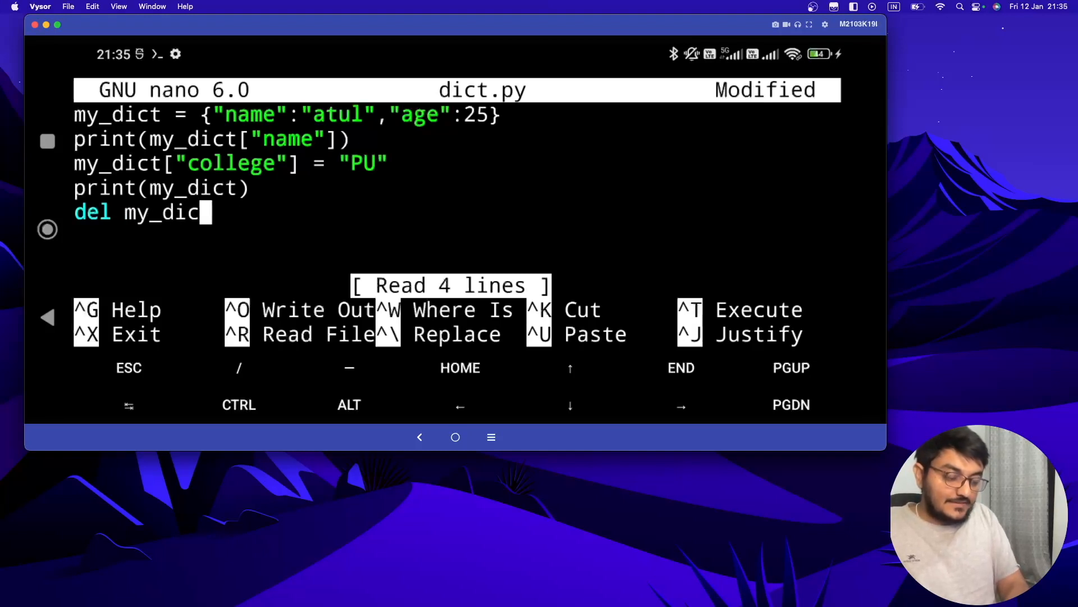
text([])
key(Left)
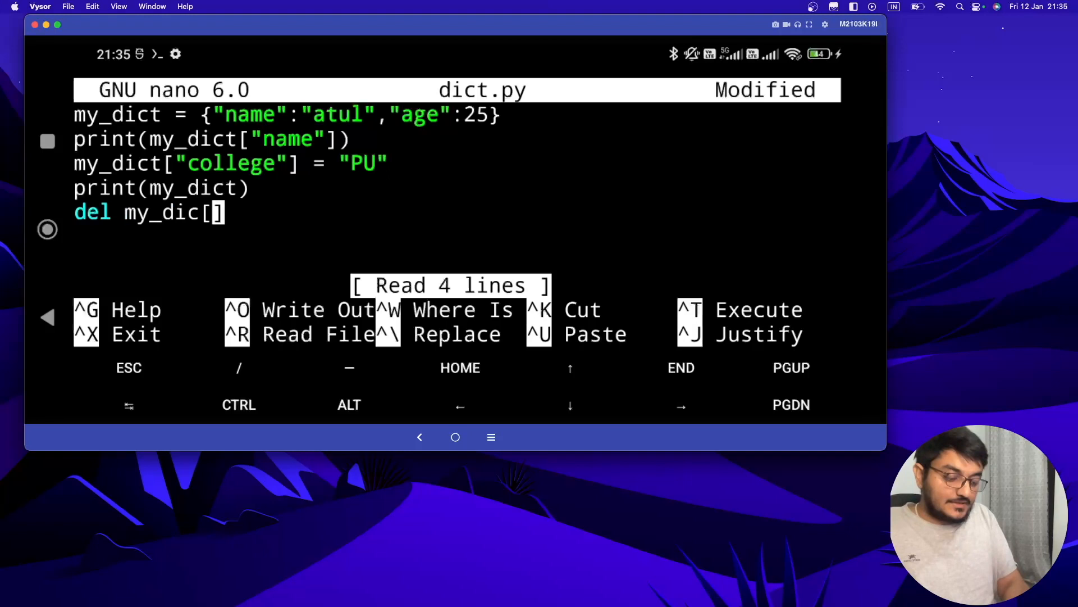
text("")
key(Left)
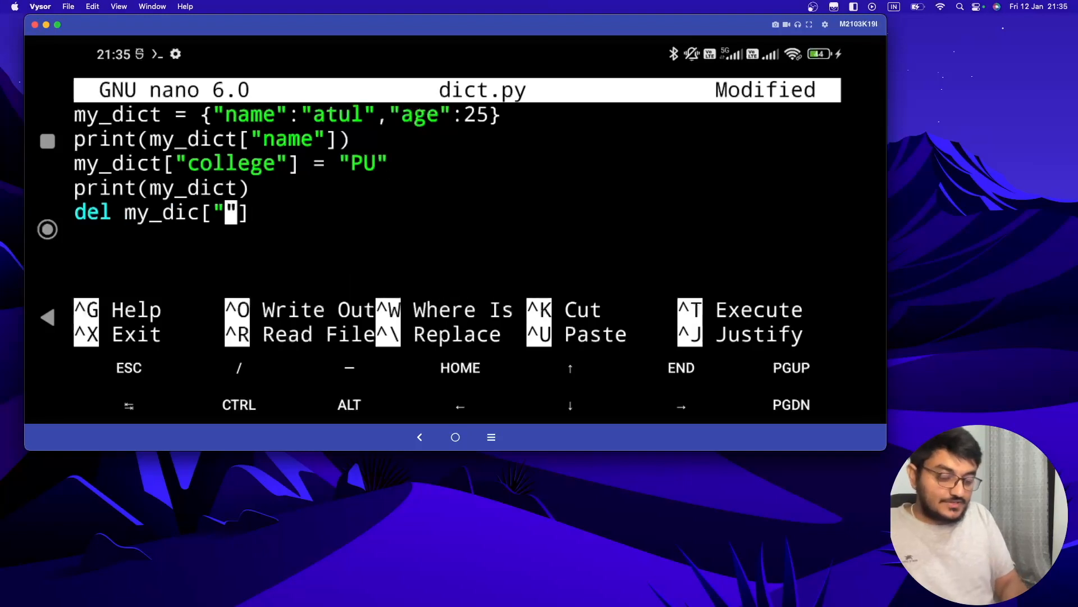
text(age)
key(Right)
key(Right)
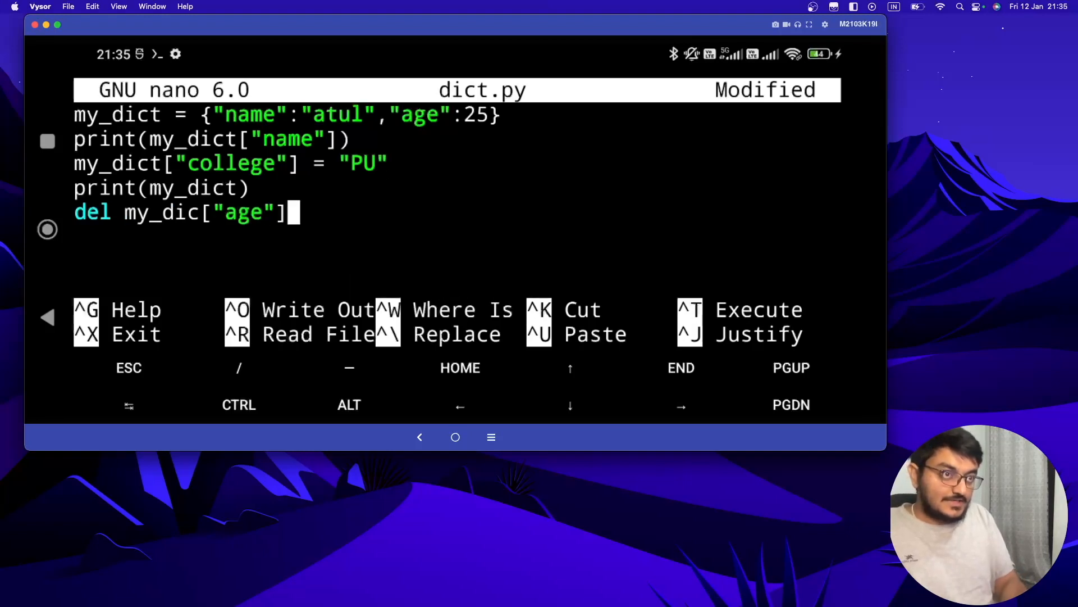
Add a final print(my_dict) line, rejoining an accidentally split line
key(Return)
key(Return)
text(prin)
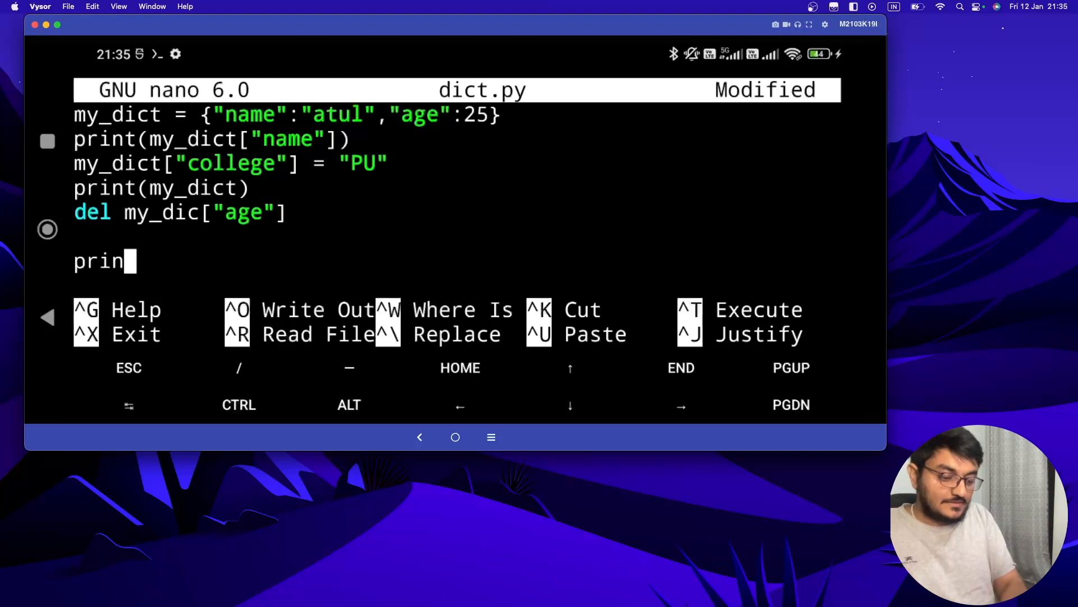
text(t())
key(Left)
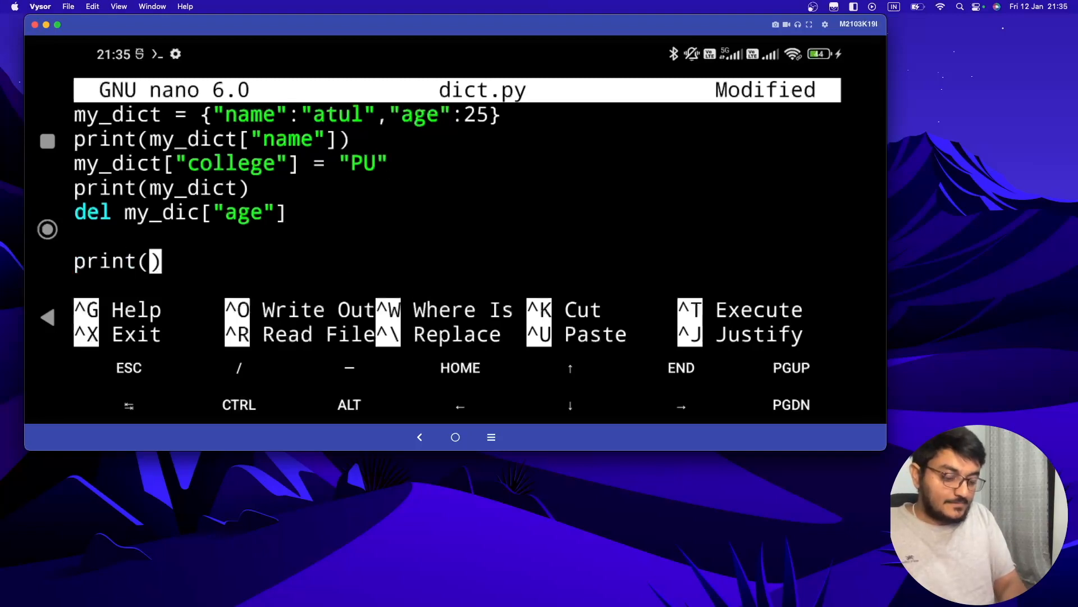
text(my_dict)
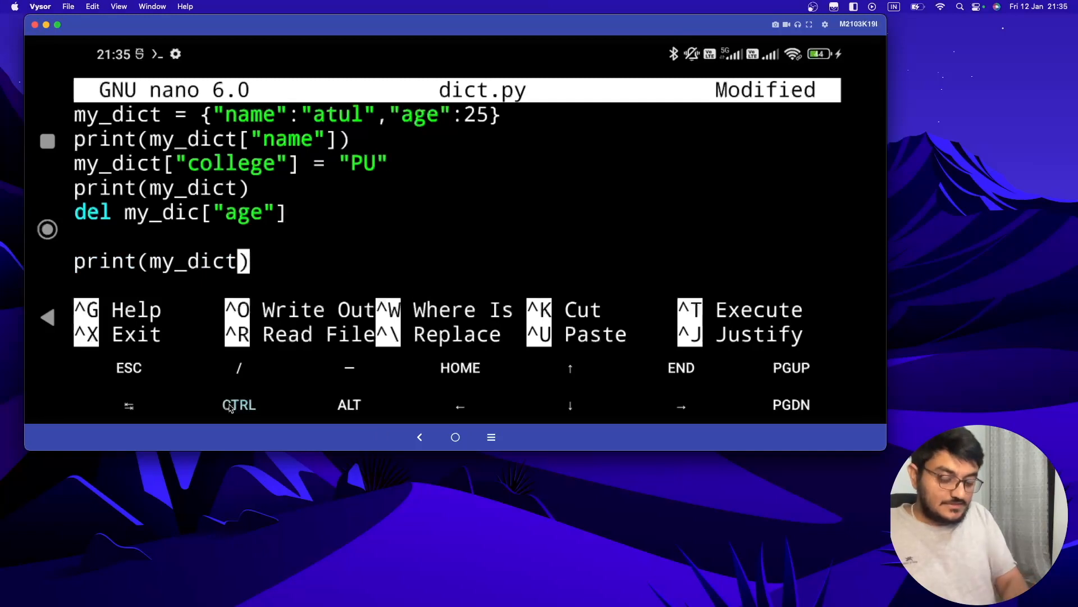
key(Up)
key(Up)
key(Up)
key(Return)
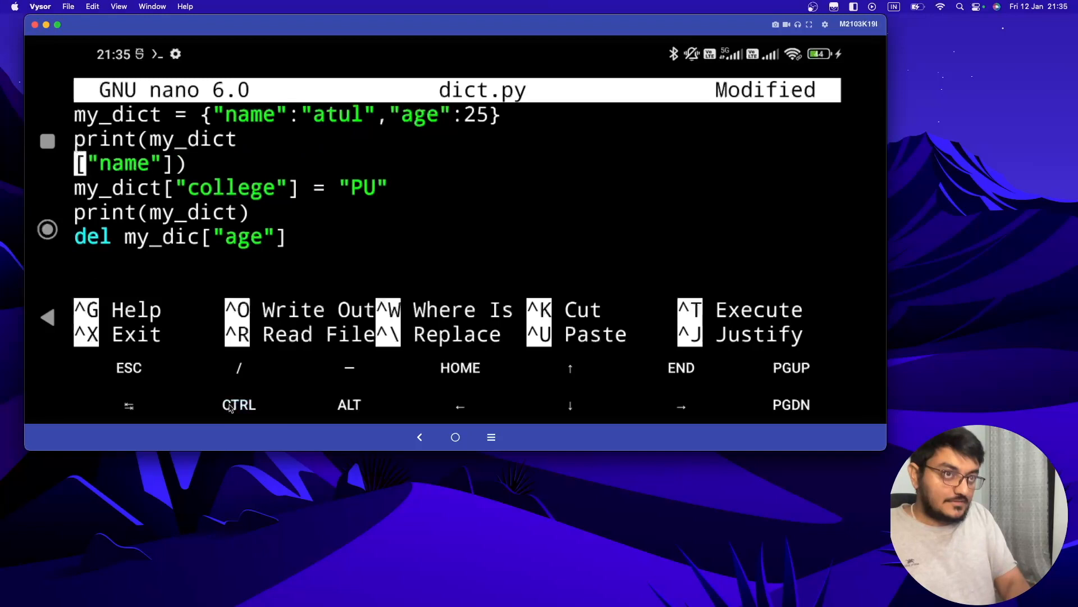
key(BackSpace)
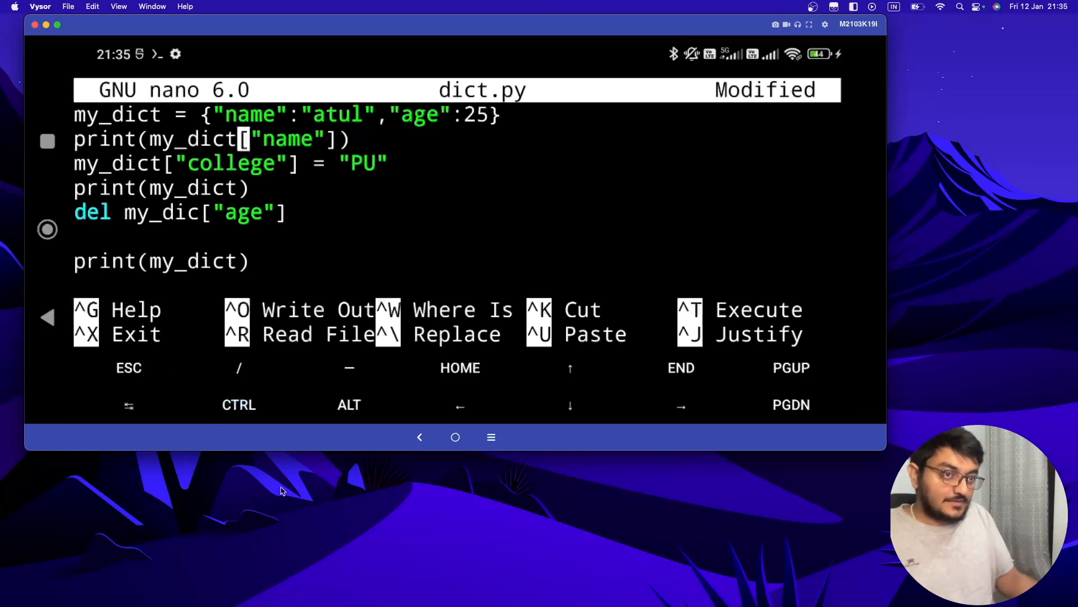
Save dict.py and run it, hitting a NameError for the misspelled my_dic
key(ctrl+x)
key(y)
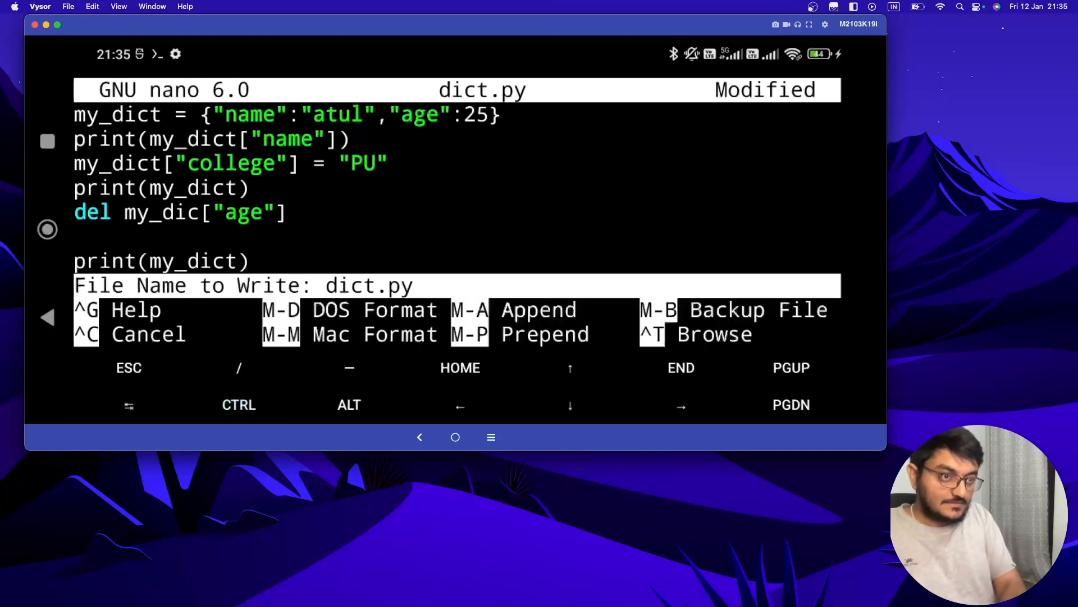
key(Return)
key(Up)
key(Up)
key(Return)
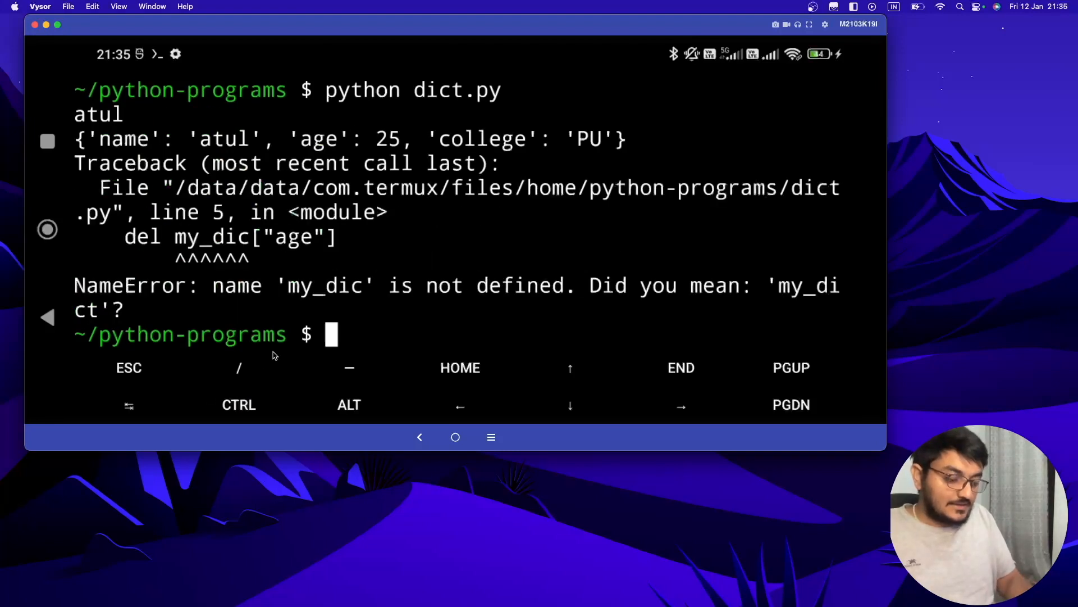
Reopen dict.py in nano and move to the misspelled name on the delete line
key(Up)
key(Up)
key(Return)
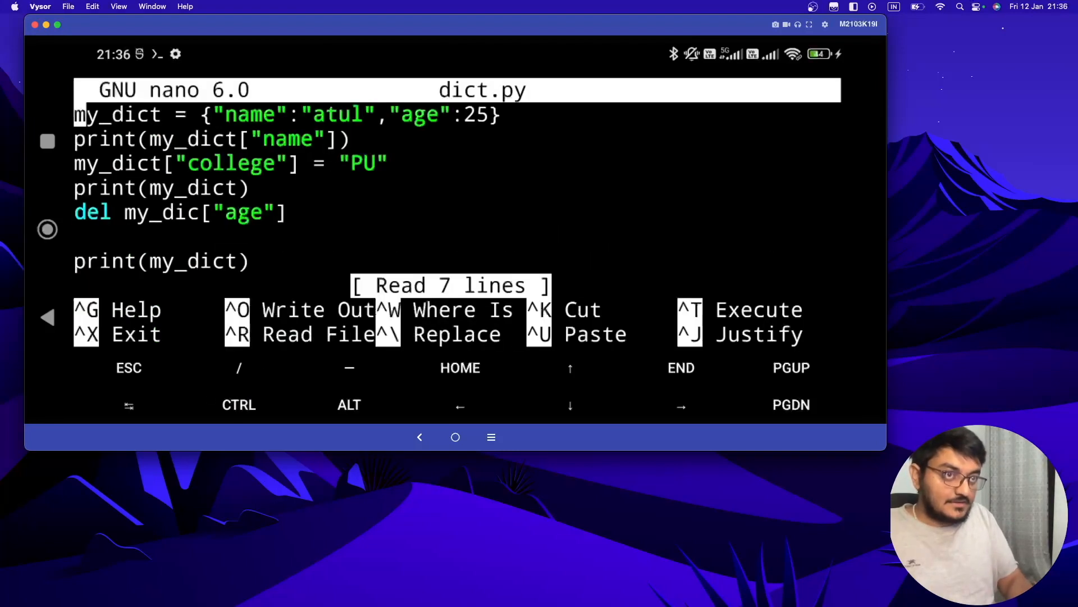
key(Down)
key(Down)
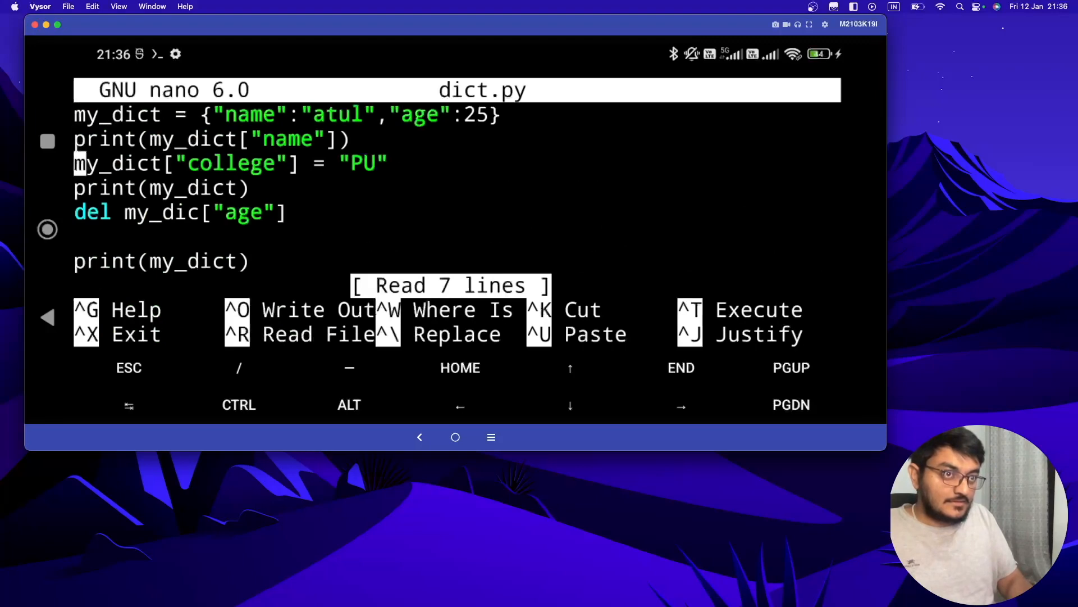
key(Down)
key(Right)
key(Right)
key(Right)
key(Right)
key(Right)
key(Right)
key(Right)
key(Right)
key(Right)
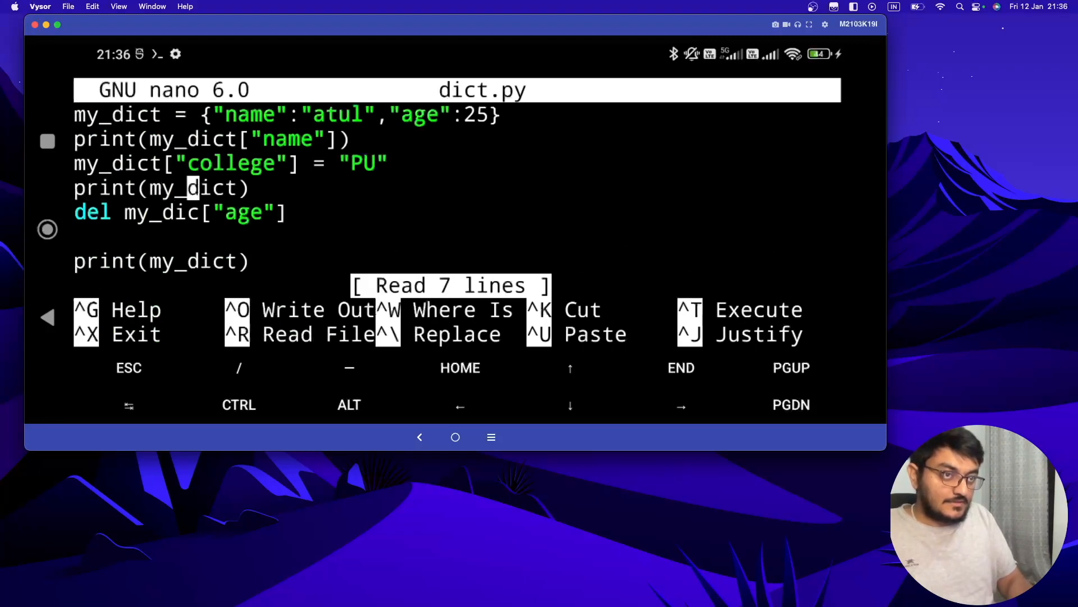
key(Right)
key(Down)
key(Down)
key(Up)
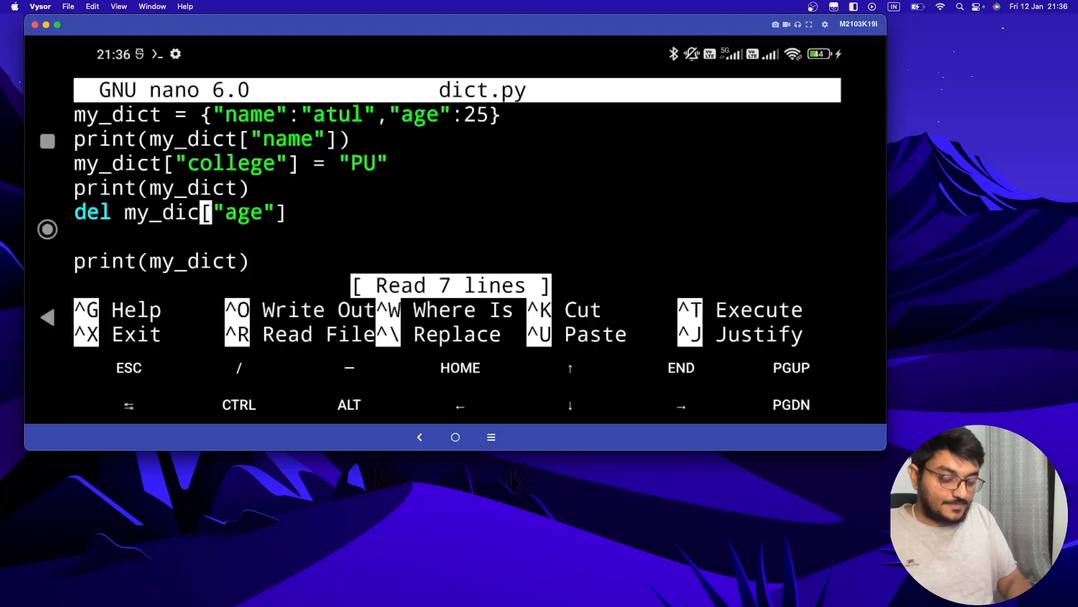
text(t)
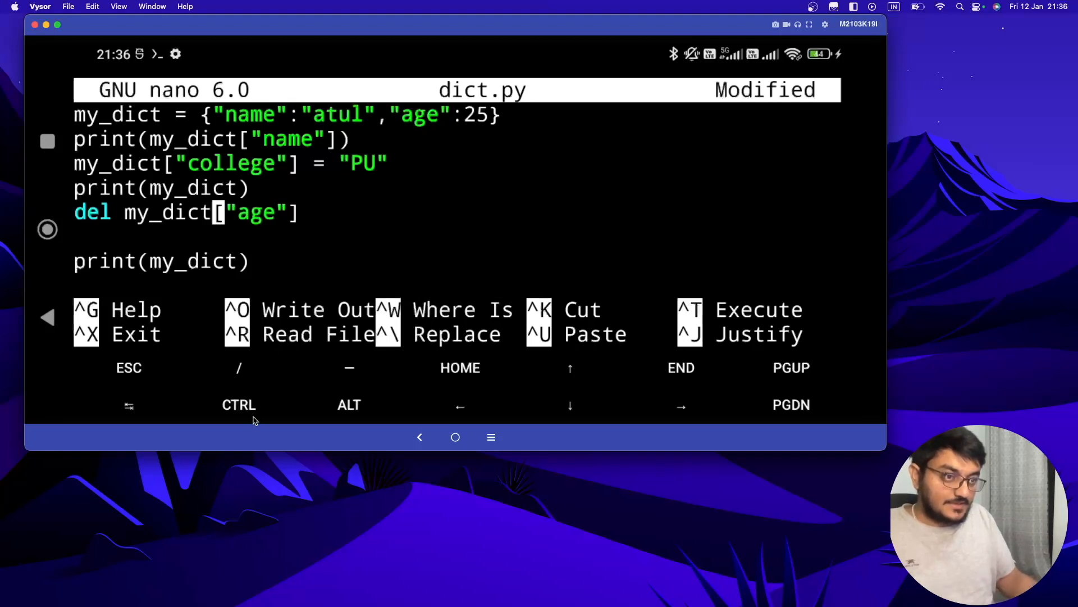
Correct my_dic to my_dict on the del line and save dict.py
click(254, 420)
key(Right)
key(Right)
text(x)
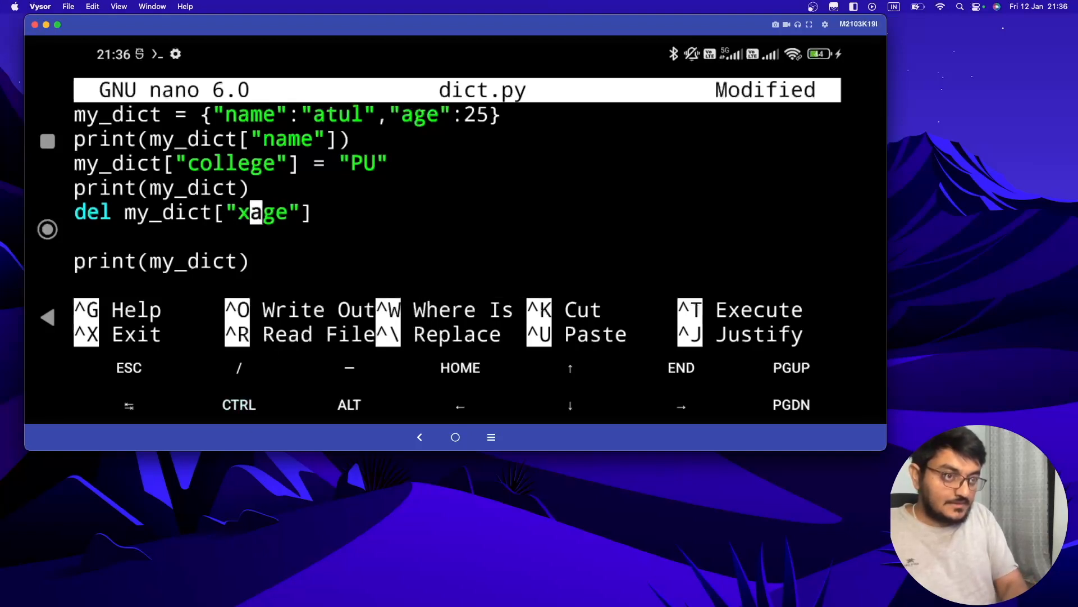
key(BackSpace)
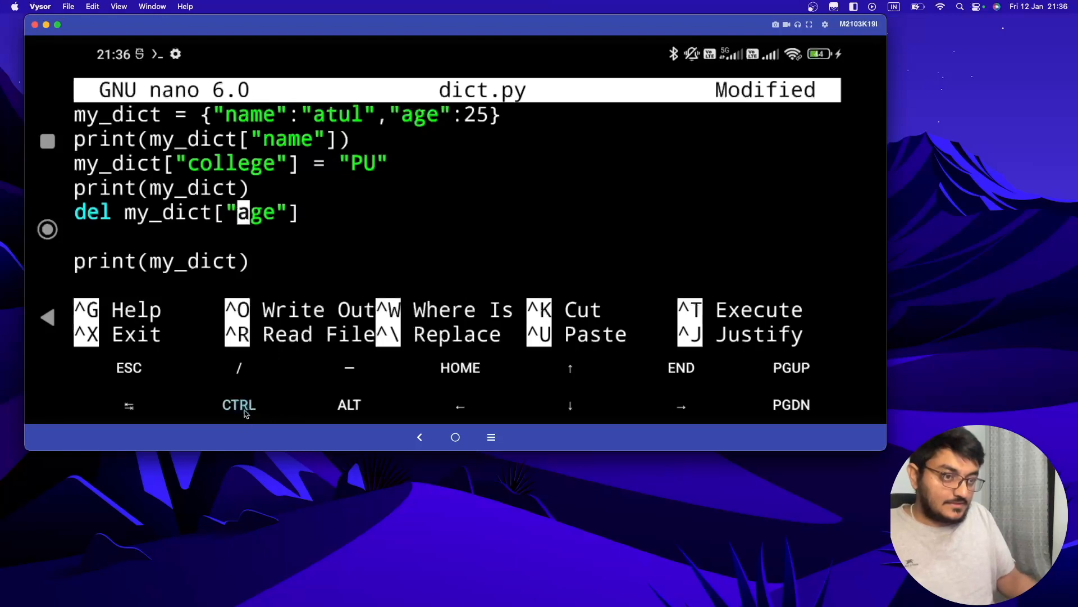
click(247, 412)
key(x)
key(y)
key(Return)
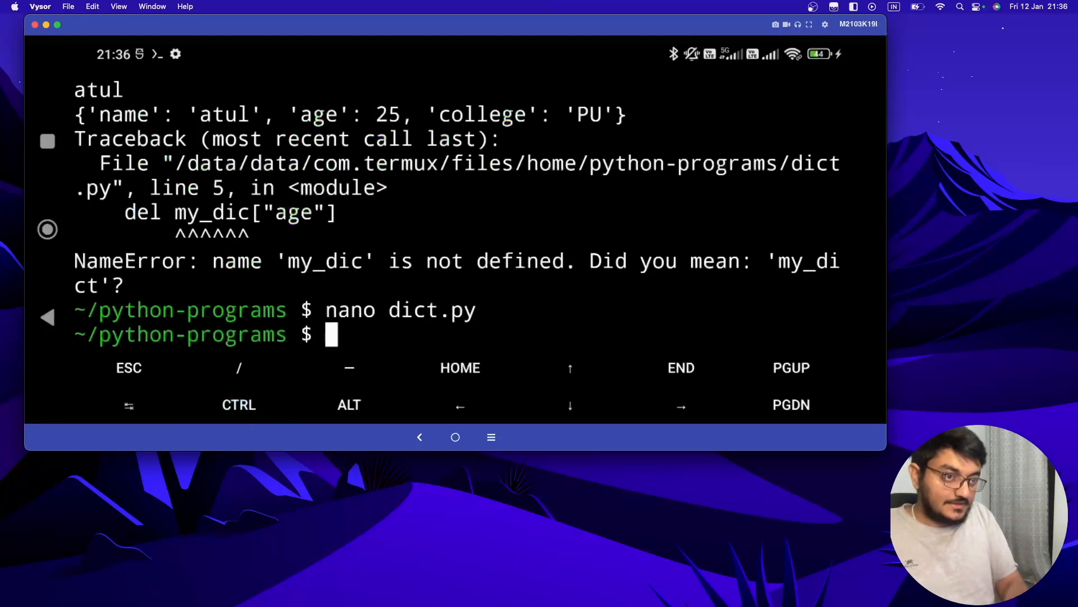
Run the corrected dict.py, printing the dictionary with and without age, then recall nano dict.py
key(Up)
key(Up)
key(Return)
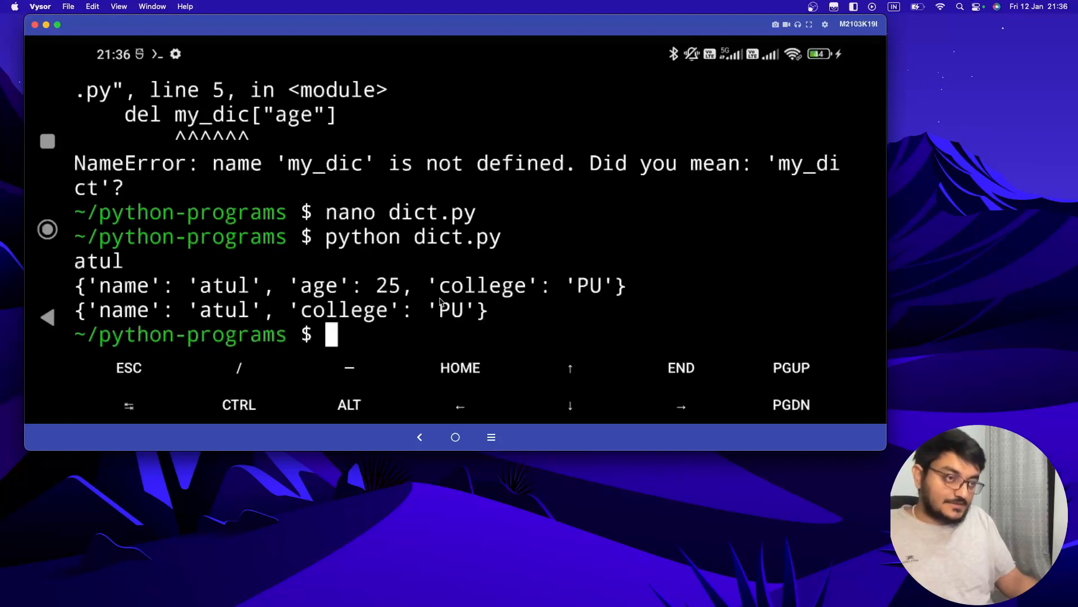
key(Up)
key(Up)
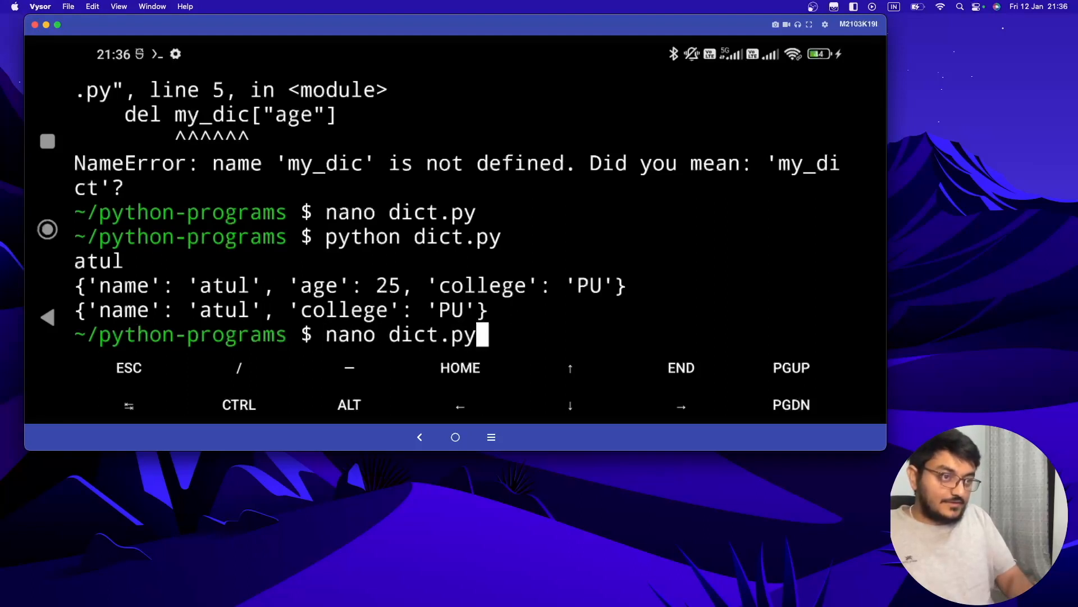
Add a loop header 'for key, value in my_dict.items():' at the end of dict.py and indent the body
key(Return)
key(Down)
key(Down)
key(Down)
key(Down)
key(Down)
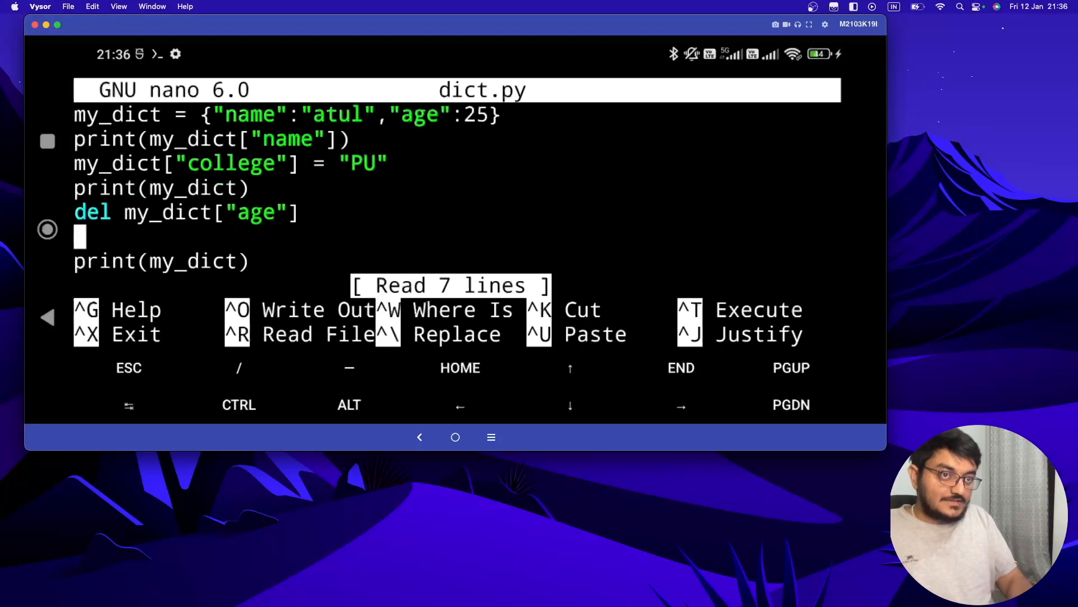
key(Down)
key(Down)
key(Return)
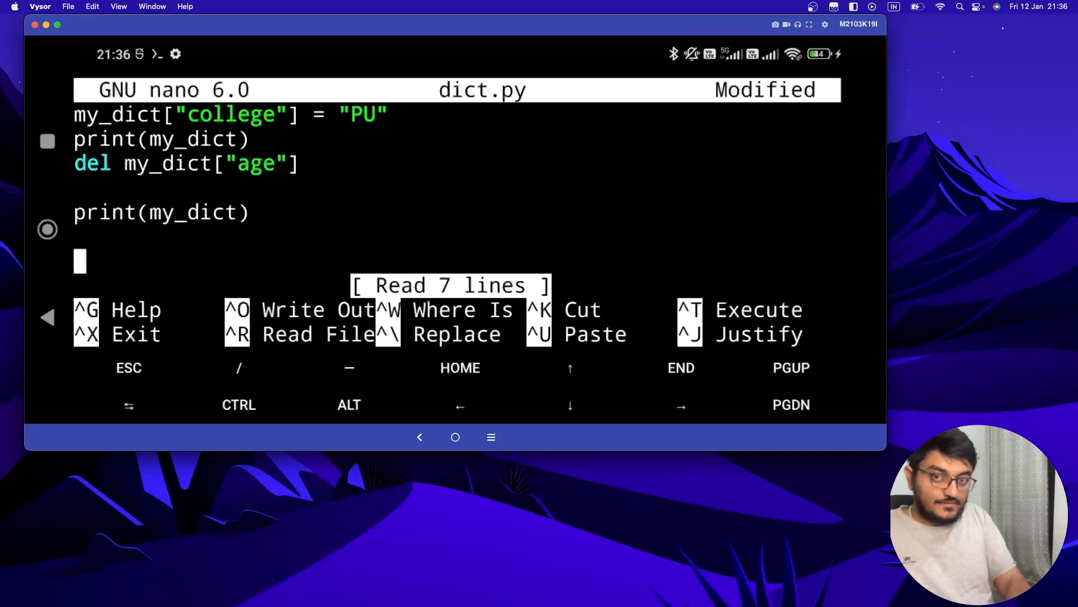
text(fot)
key(BackSpace)
text(r )
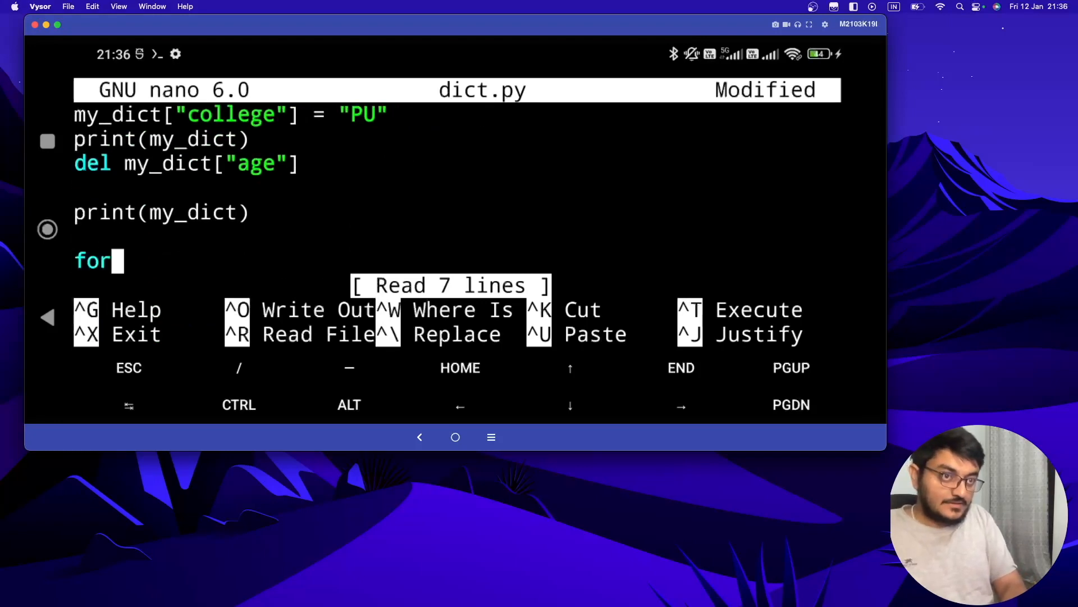
text(key)
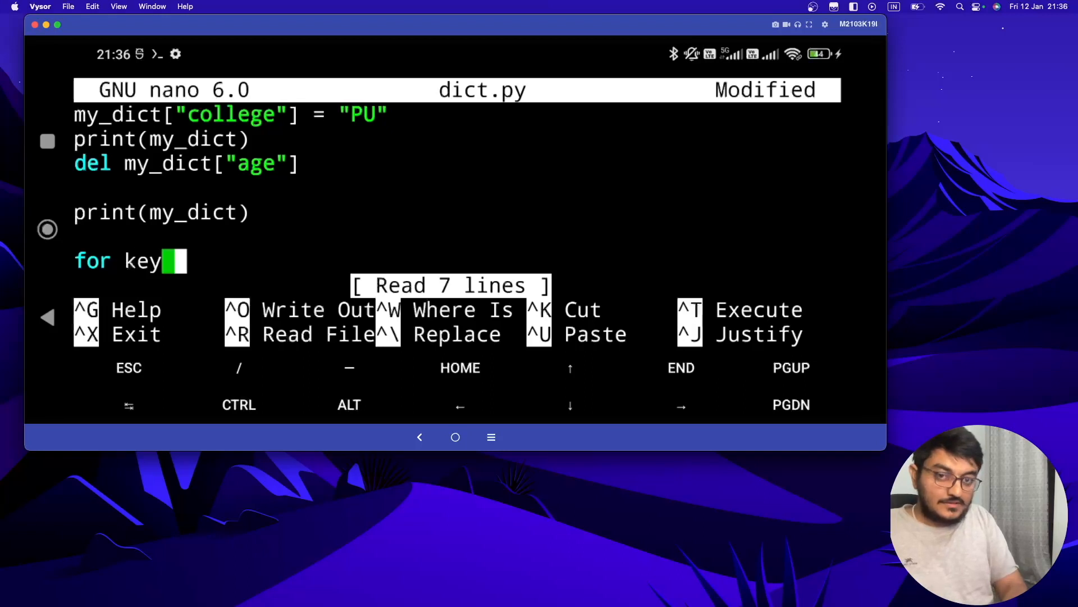
key(BackSpace)
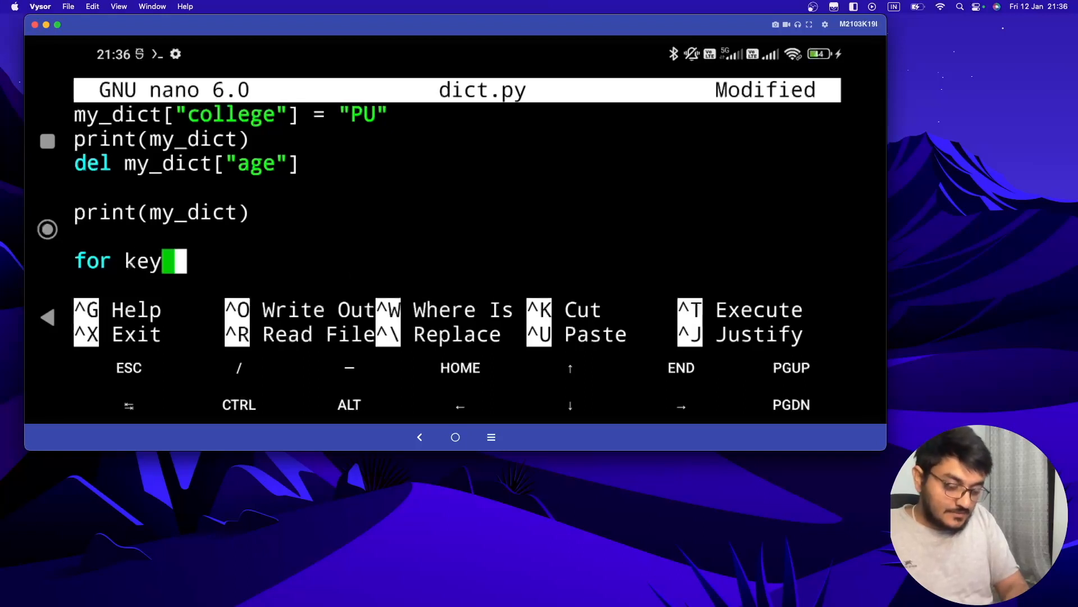
text(, value)
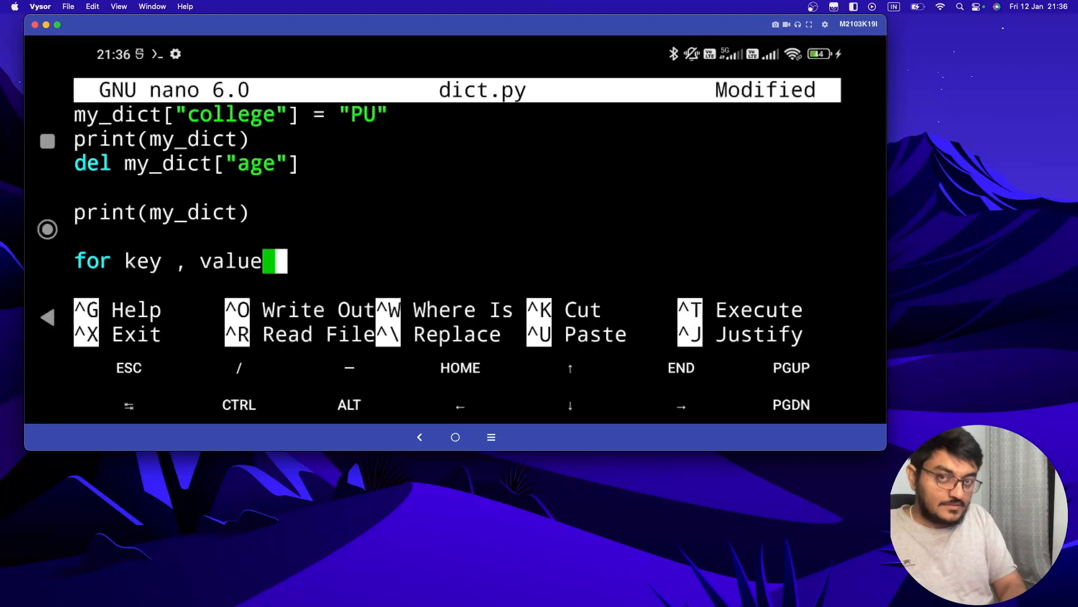
text( in )
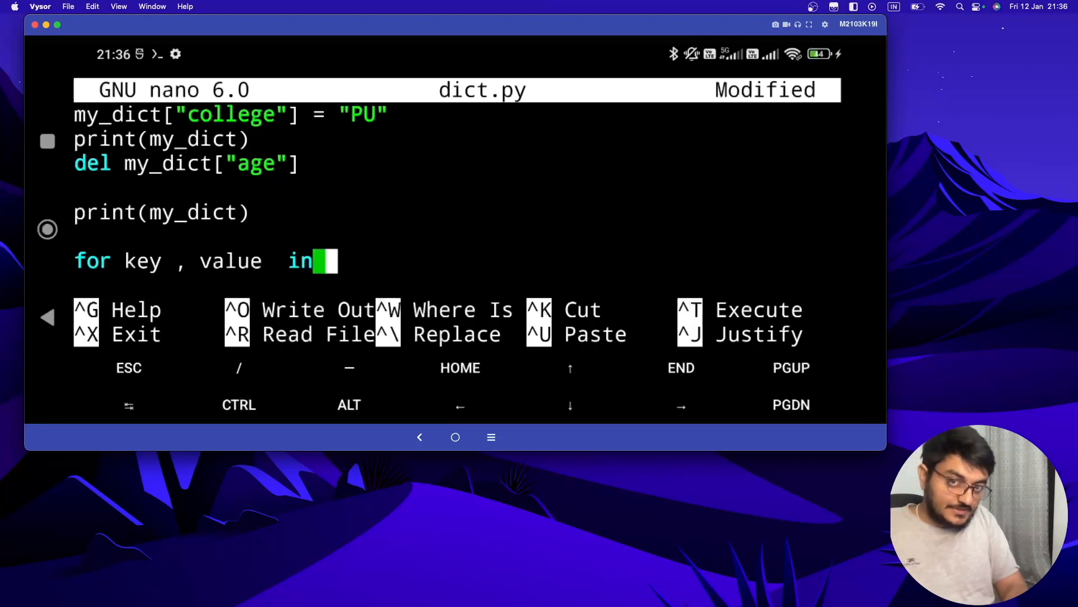
text(my_d)
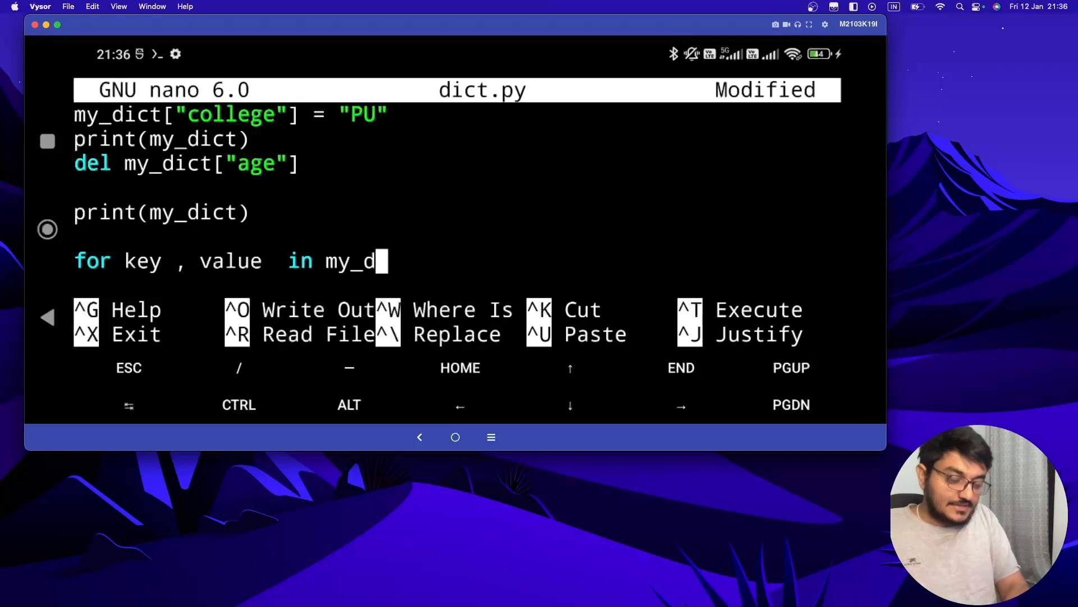
text(ict.)
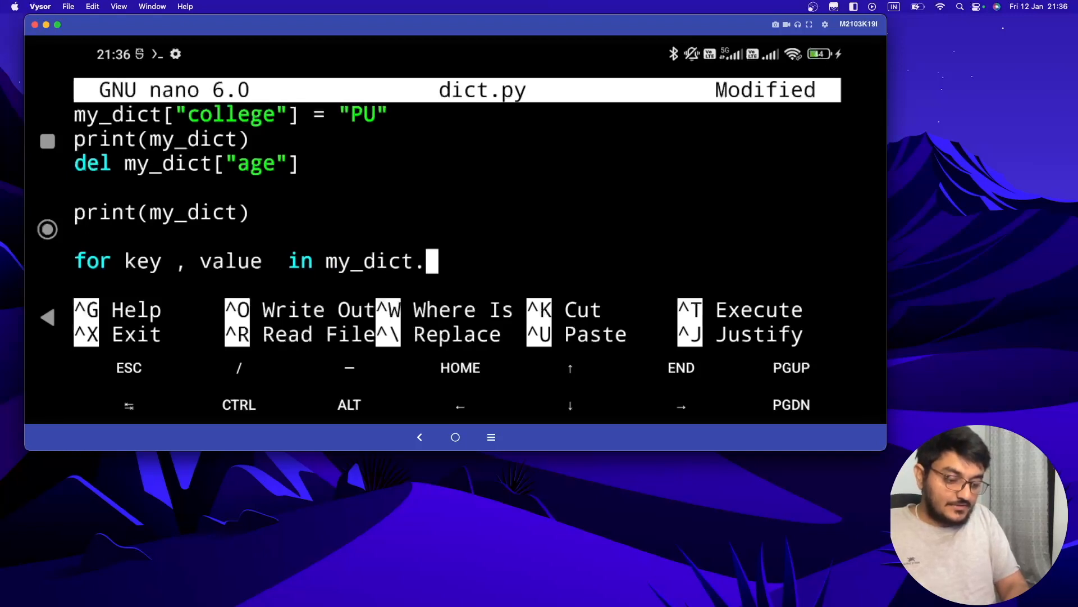
text(items)
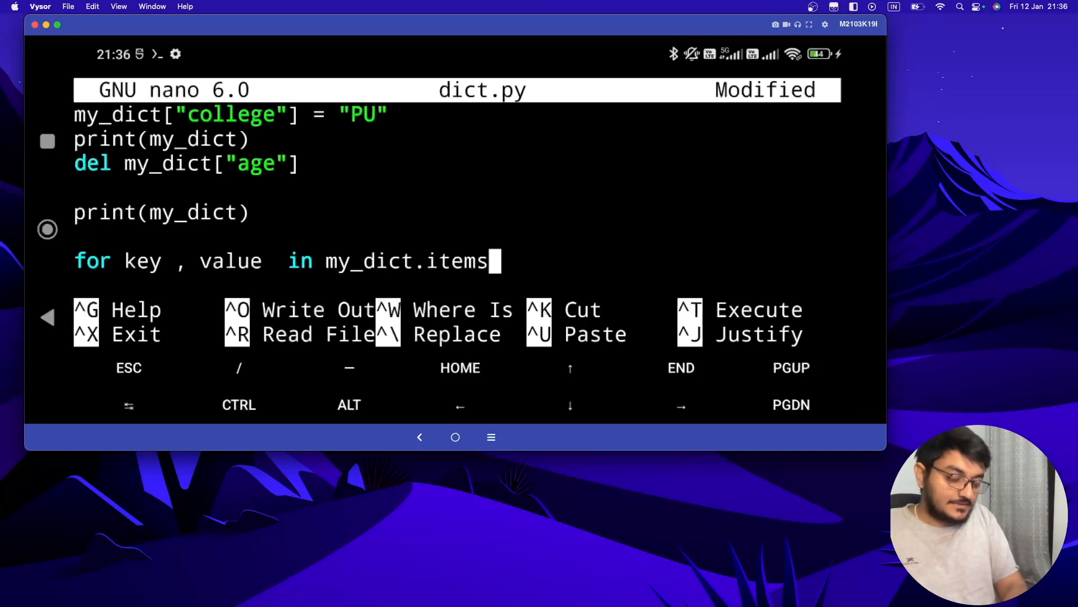
text(())
key(BackSpace)
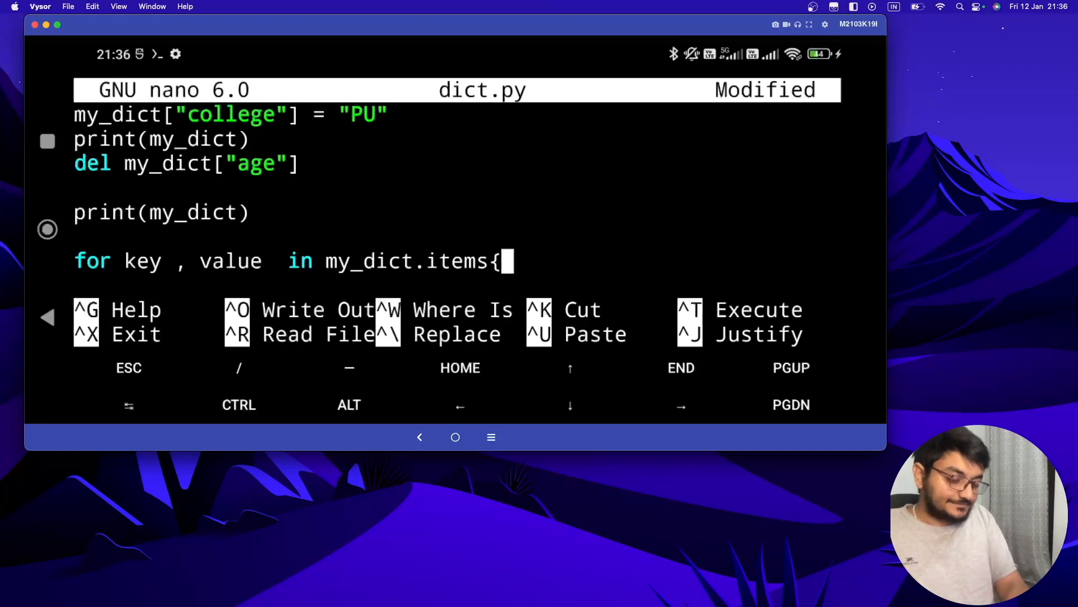
key(BackSpace)
text(():)
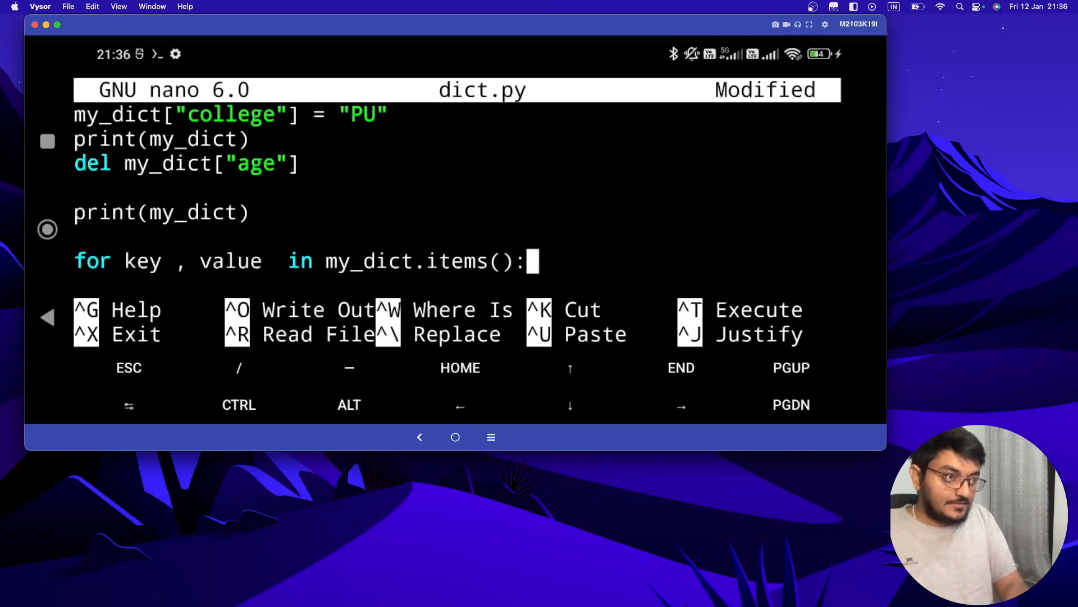
key(Return)
key(Tab)
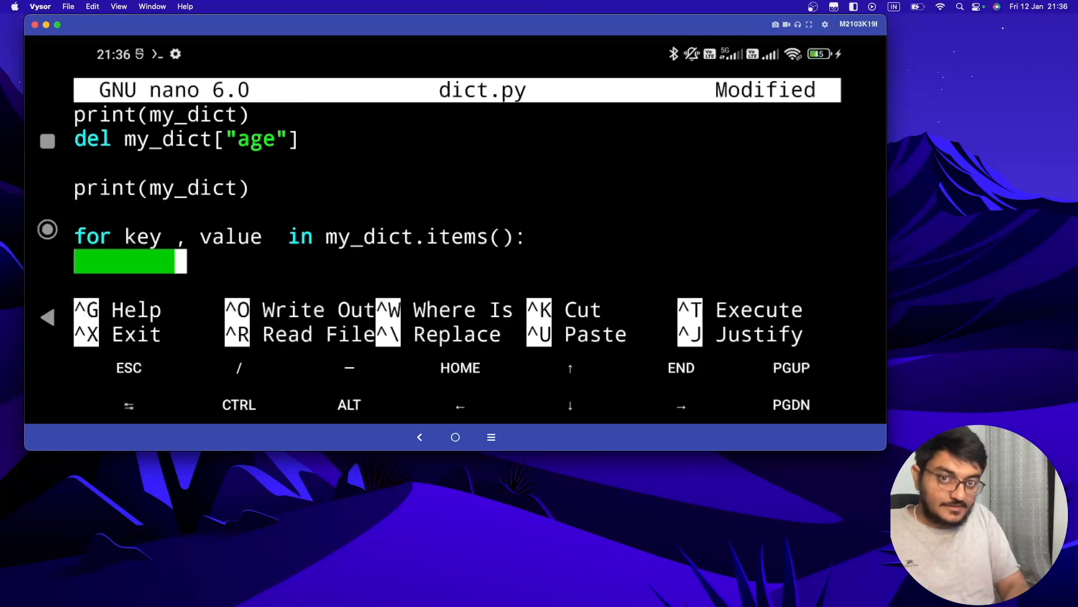
text(p)
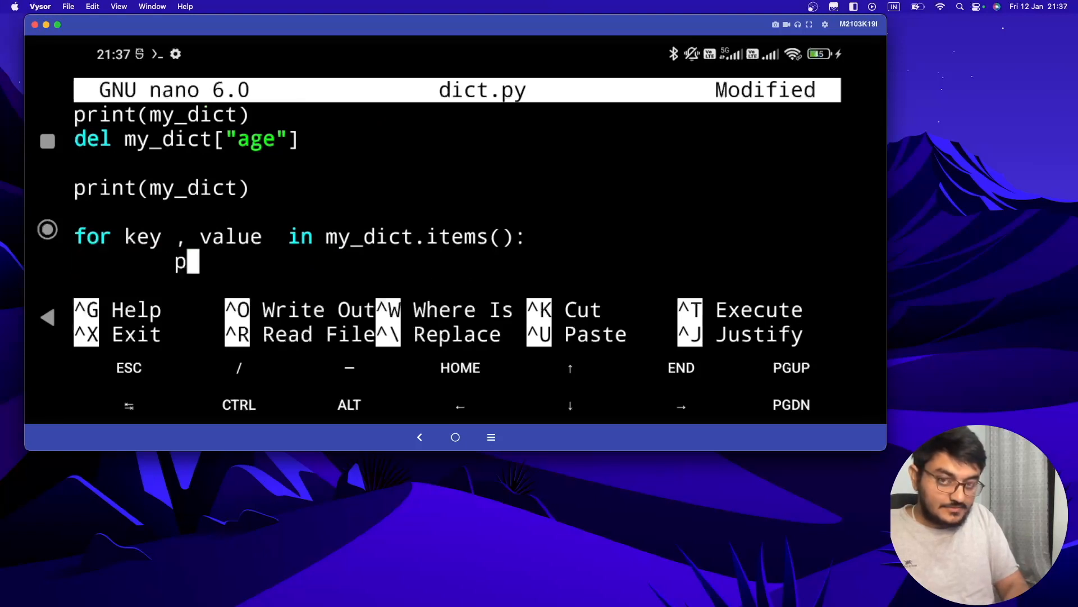
text(rint())
Write the loop body print("{key}:{value}") with both placeholders in braces
key(Left)
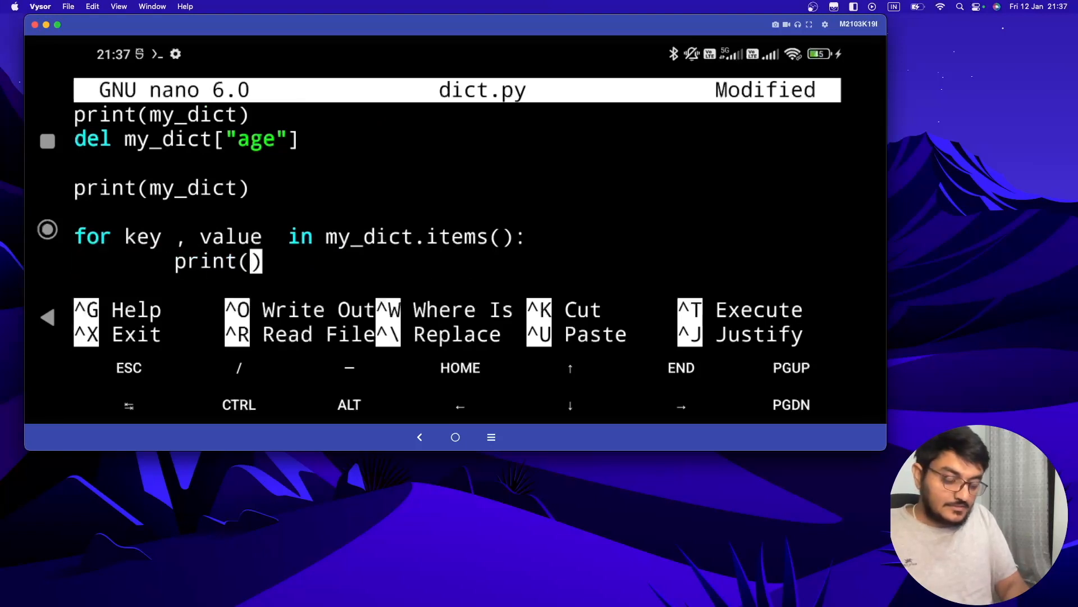
text({})
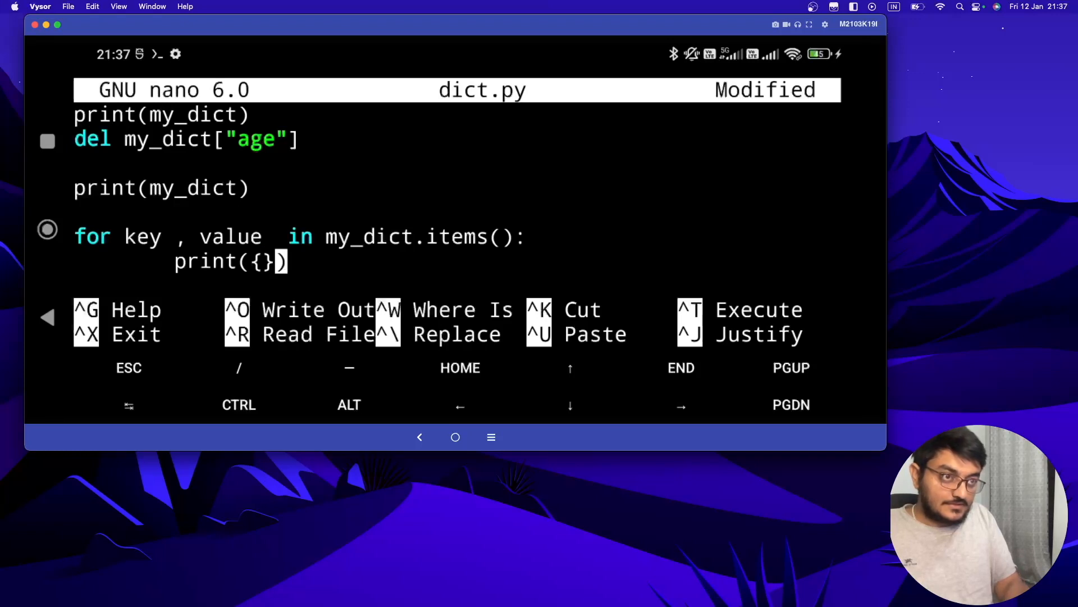
key(Left)
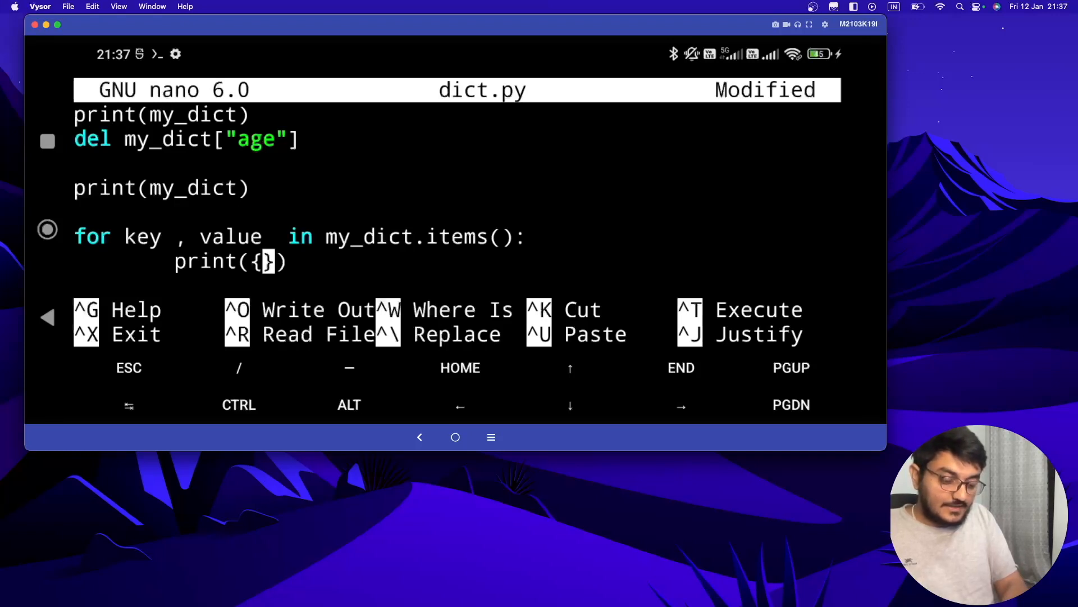
text(k)
key(BackSpace)
text(ke)
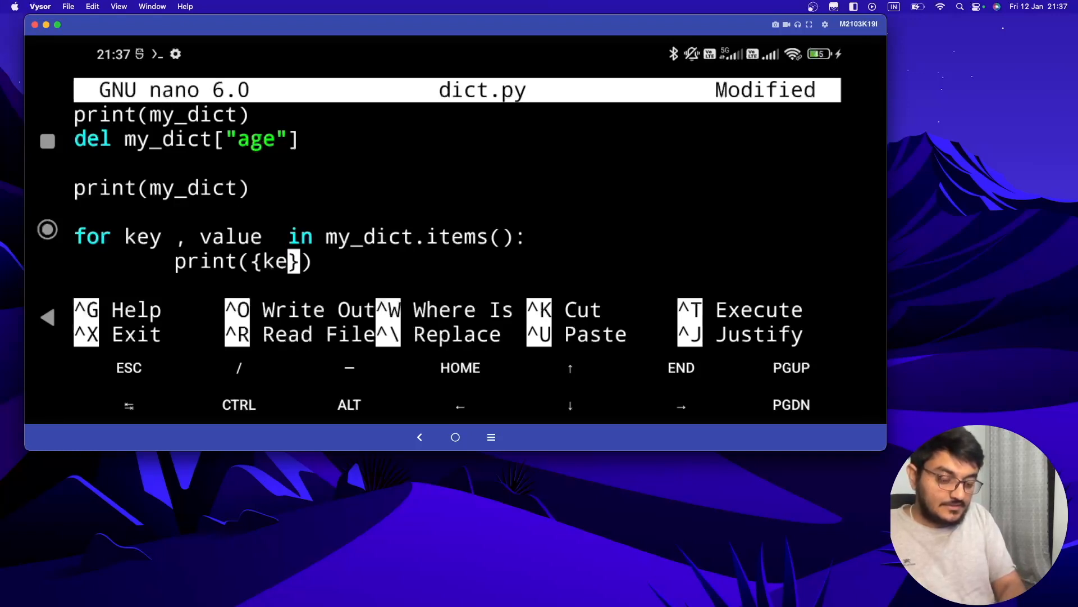
text(y)
key(Right)
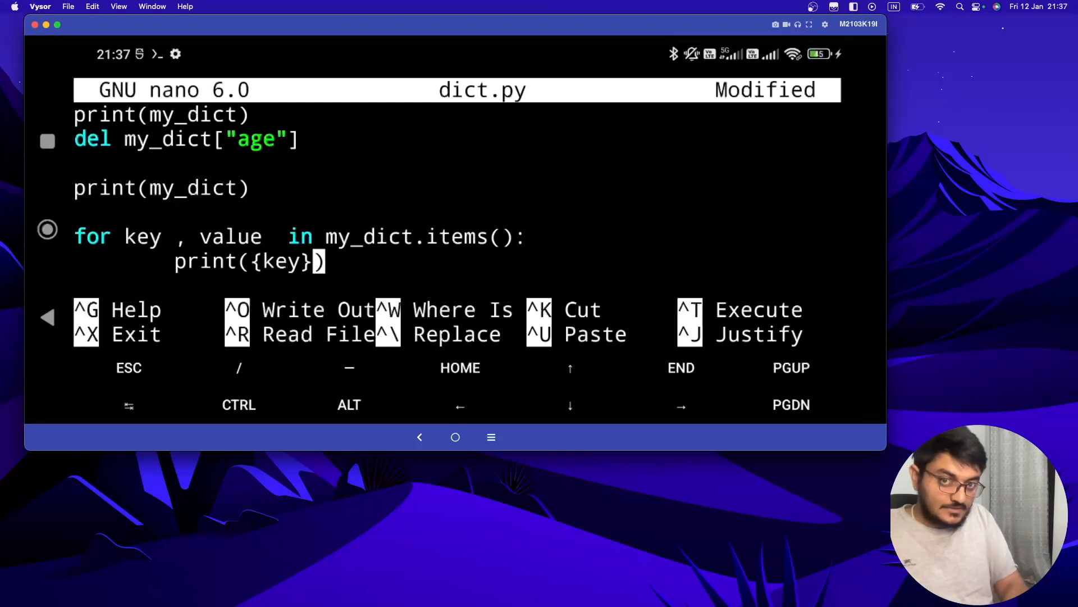
text(:{})
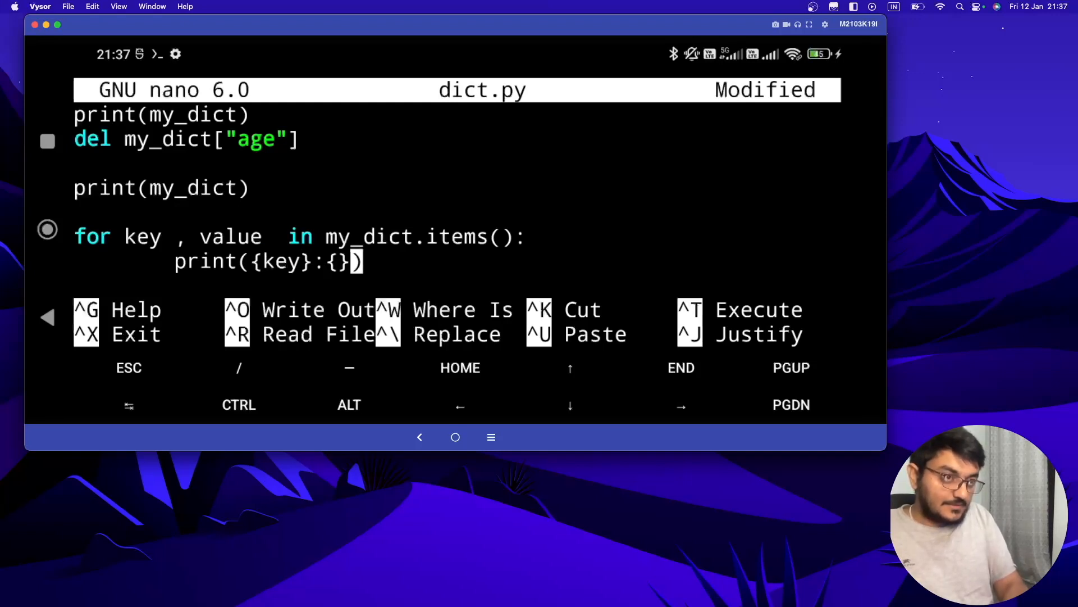
key(Left)
text(val)
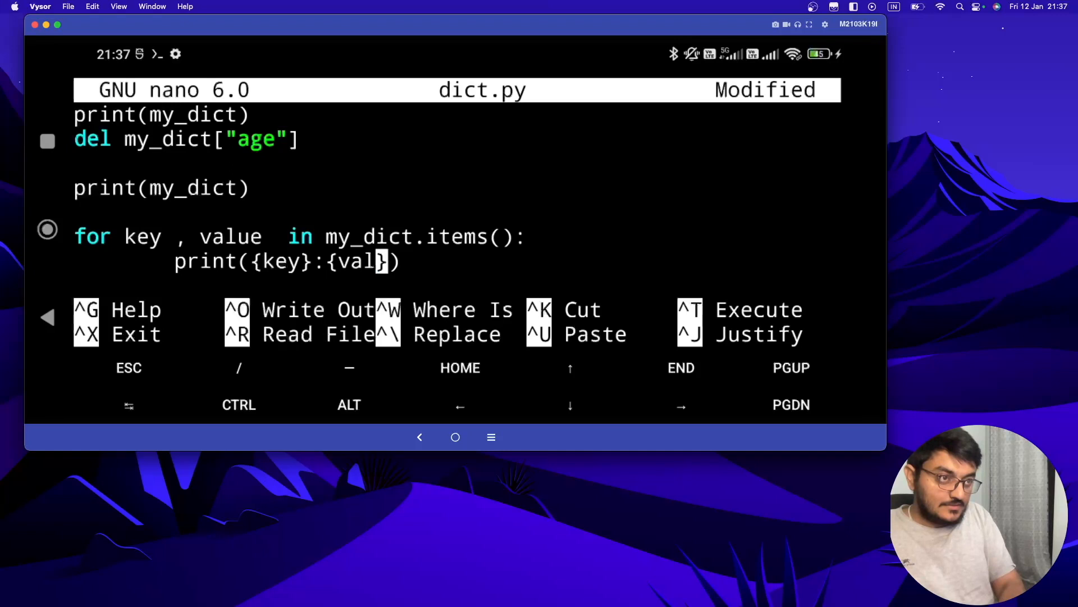
text(ue)
key(Right)
text(")
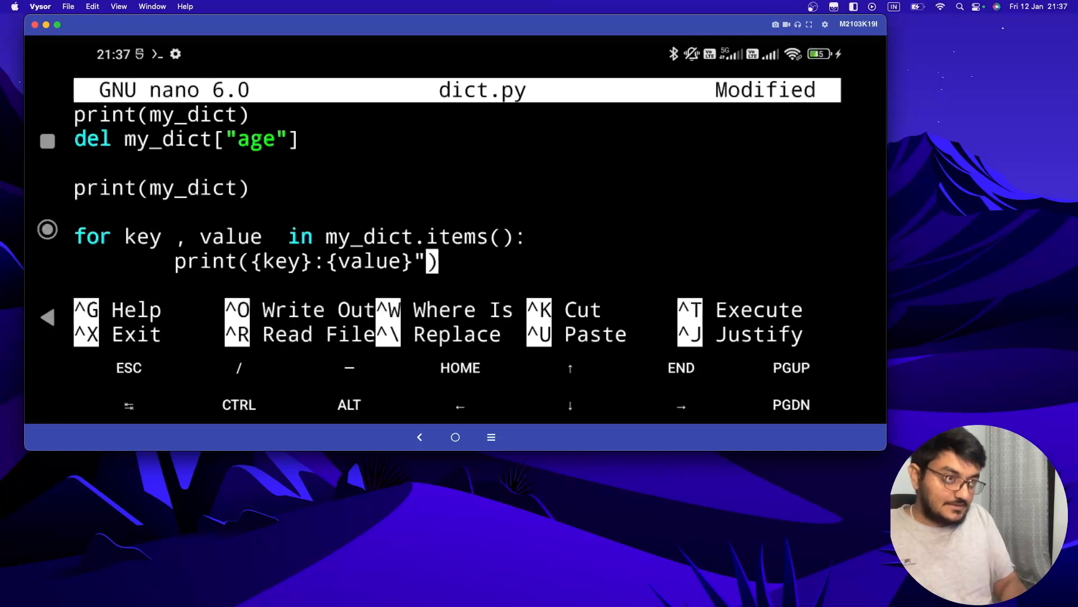
key(Left)
key(Left)
key(Left)
key(Left)
key(Left)
key(Left)
key(Left)
key(Left)
key(Left)
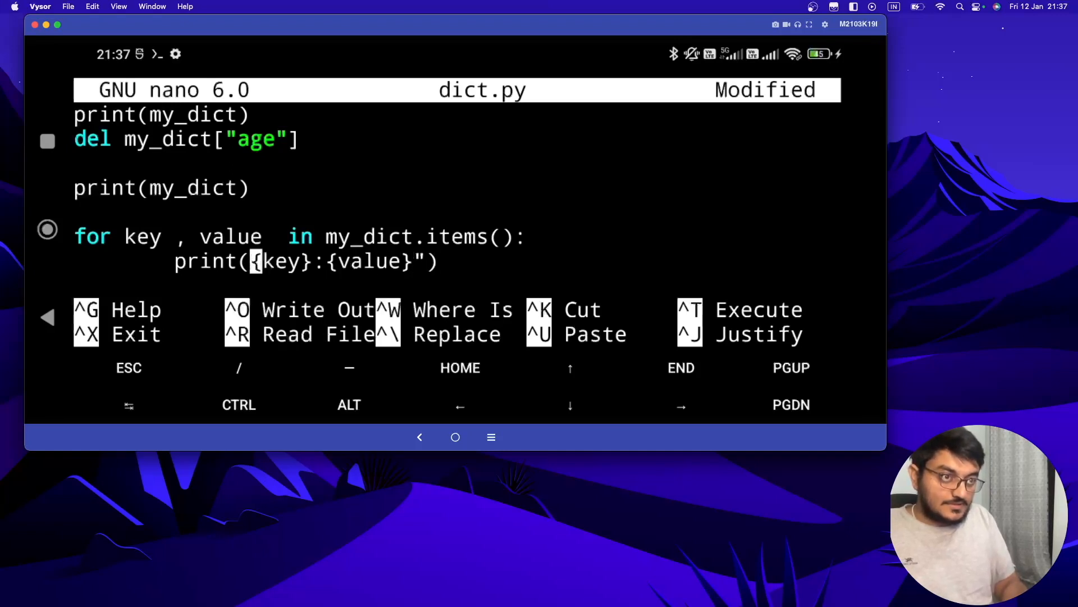
text(")
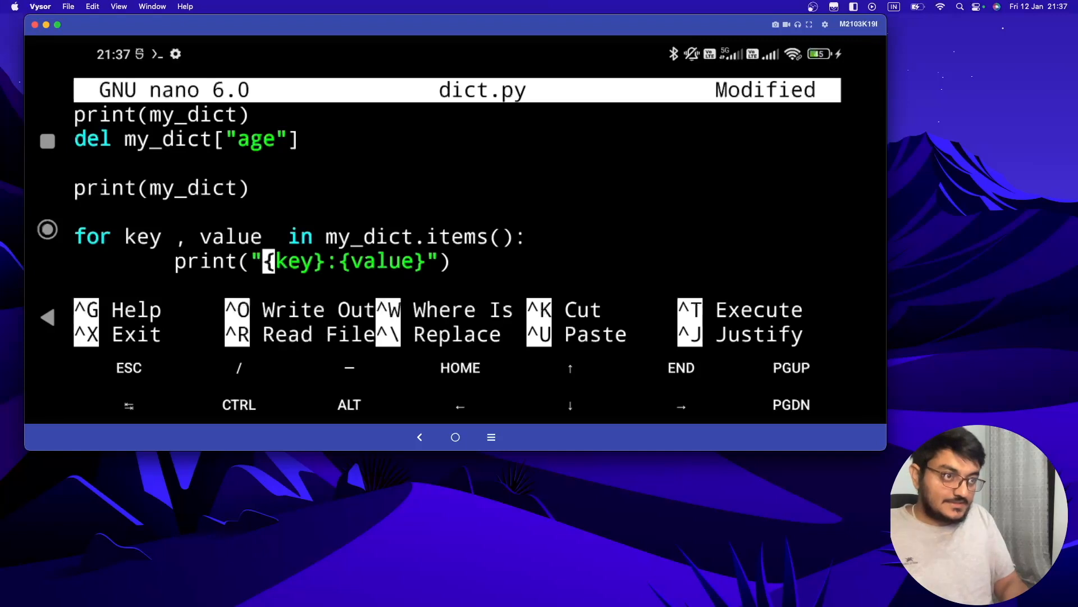
click(477, 251)
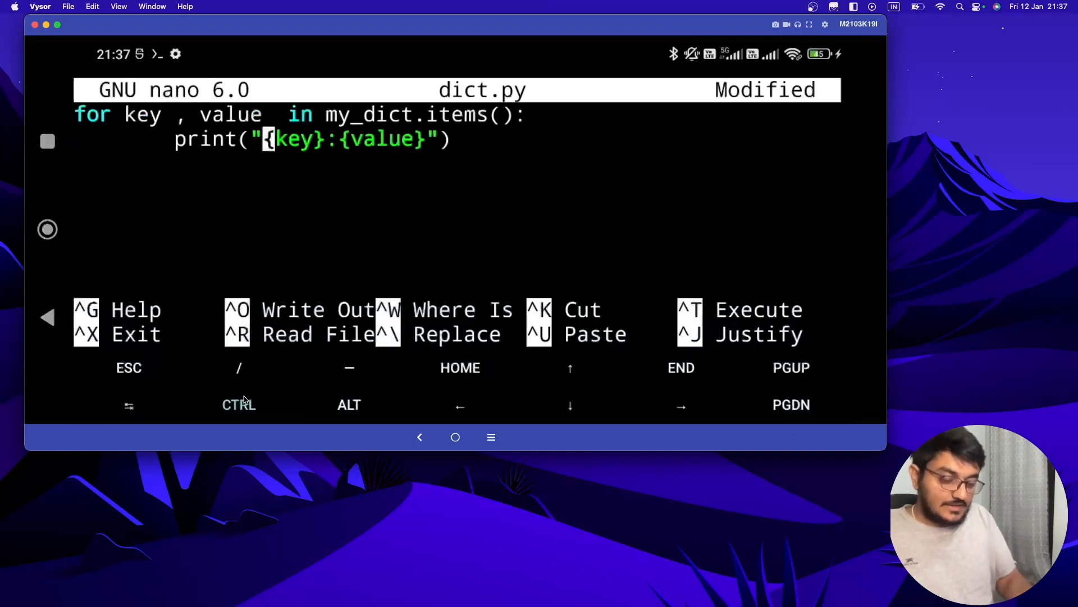
Save dict.py, run it with python to see the loop output, and recall the nano command
click(244, 399)
key(x)
key(y)
key(Return)
key(Up)
key(Up)
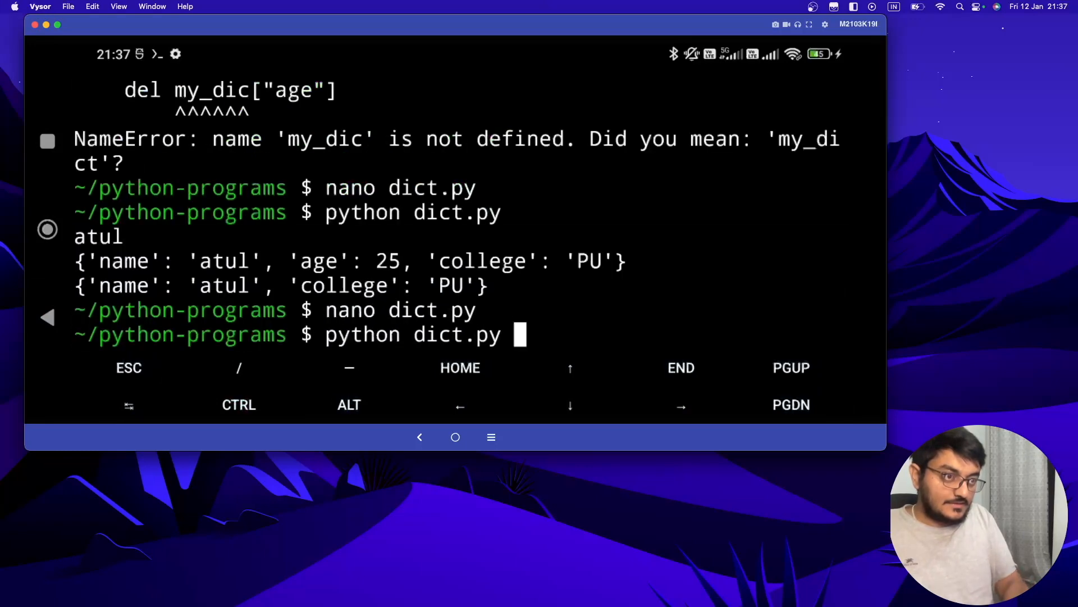
key(Return)
key(Up)
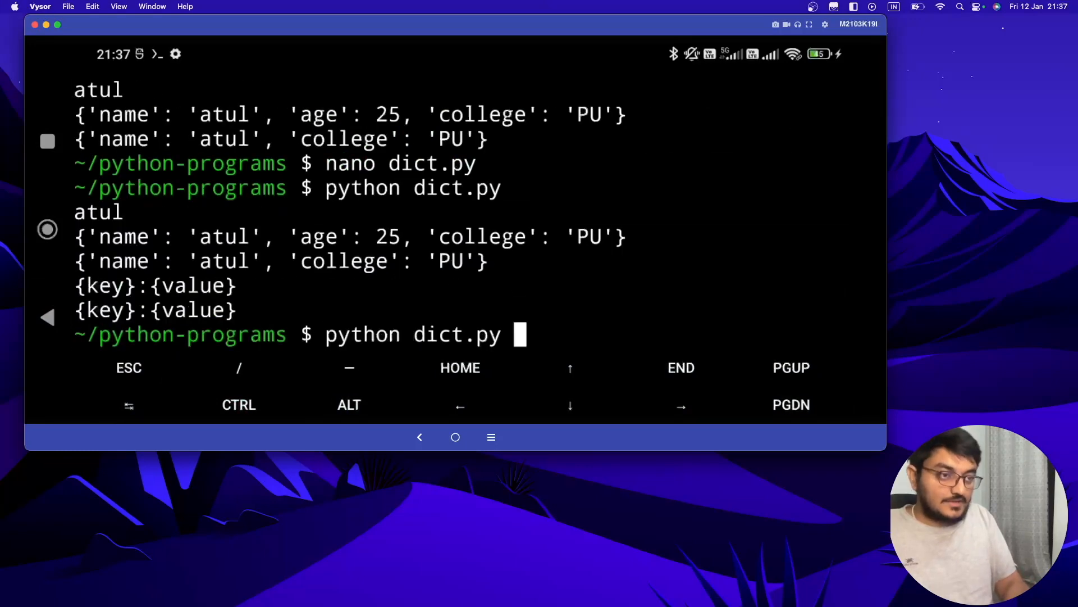
key(Up)
Prefix the loop's print string with f so it prints name:atul and college:PU, then save and exit nano
key(Return)
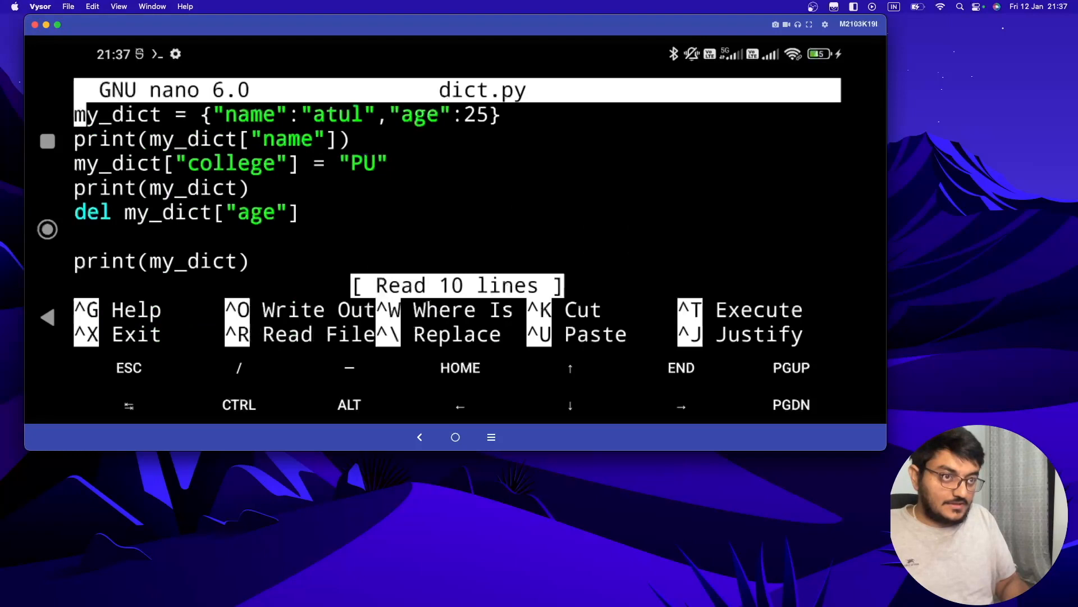
key(Down)
key(Down)
key(Down)
key(Down)
key(Down)
key(Down)
key(Down)
key(Down)
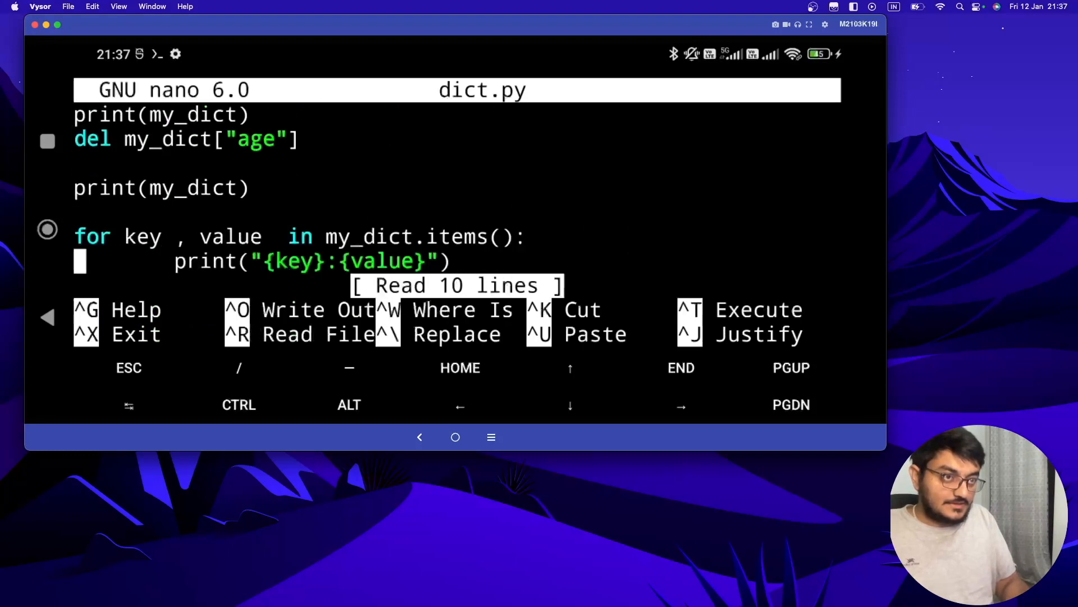
key(Down)
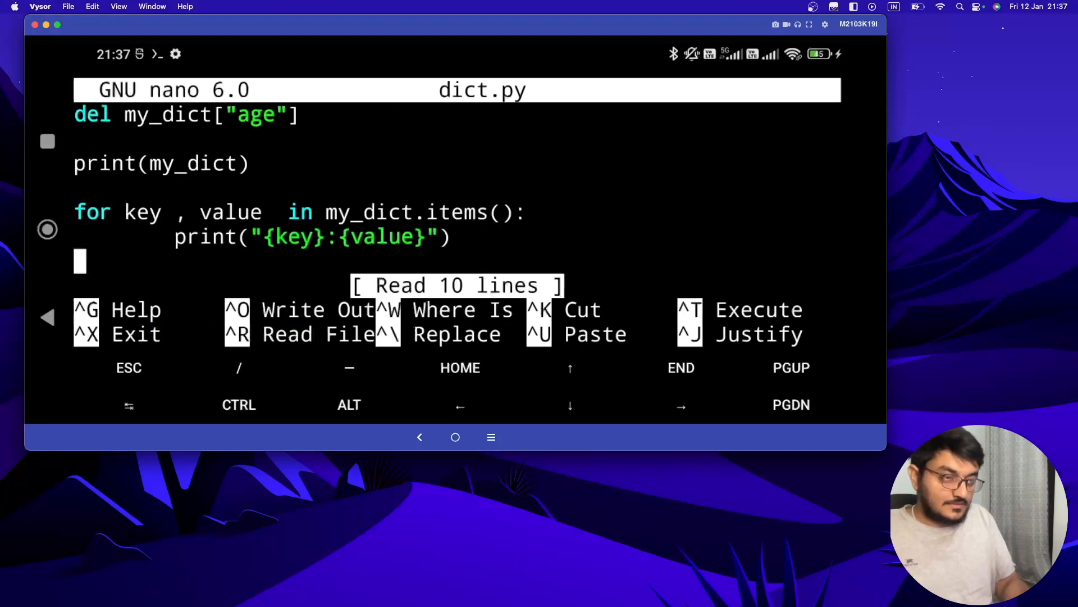
key(Up)
key(Right)
key(Right)
key(Right)
text(f)
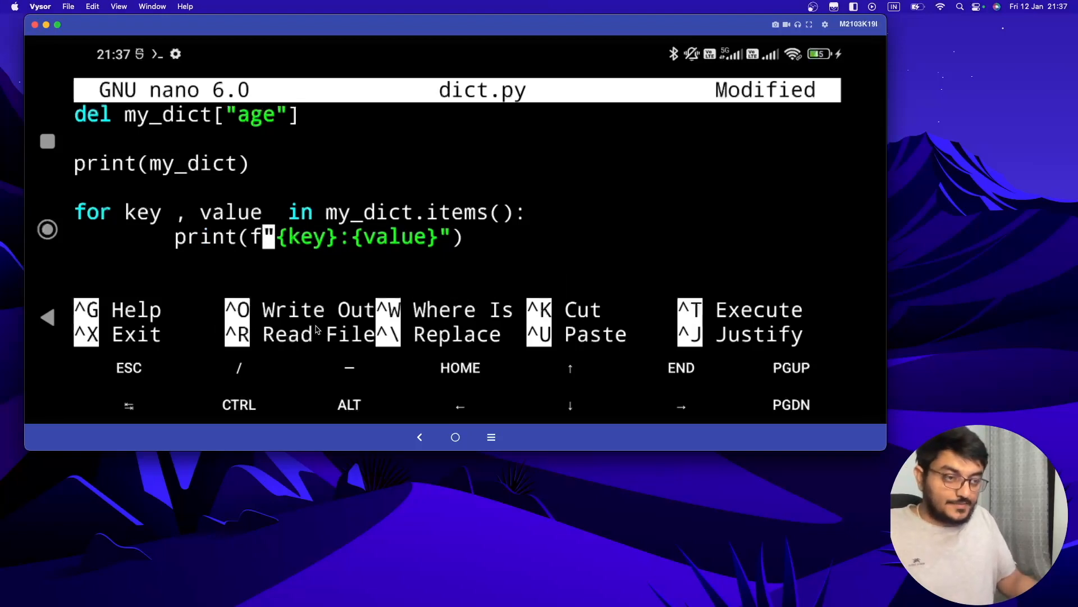
key(ctrl+o)
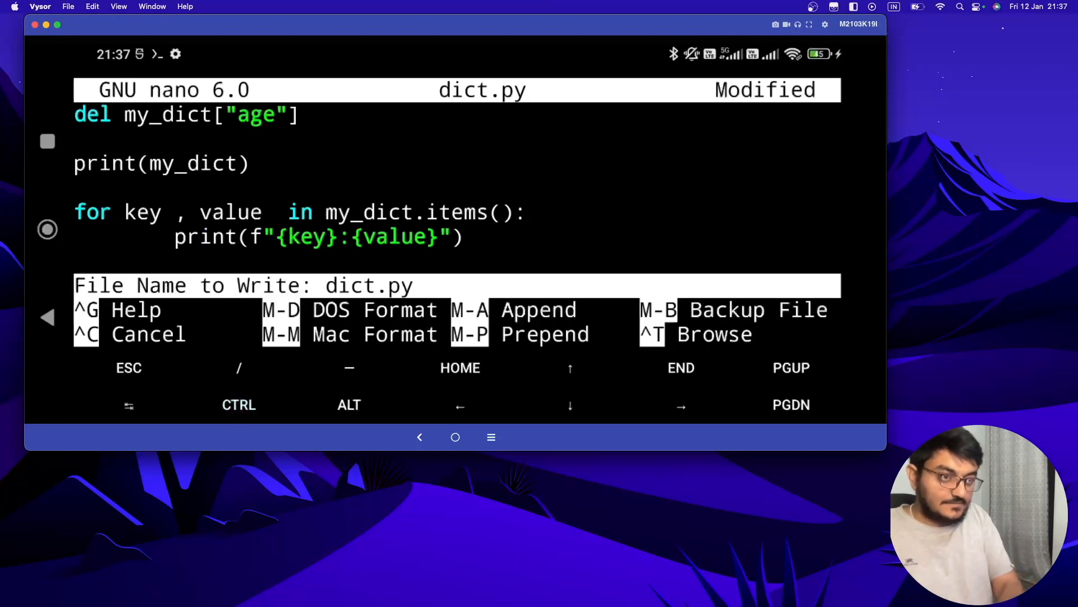
key(Return)
key(ctrl+x)
key(Up)
key(Up)
key(Return)
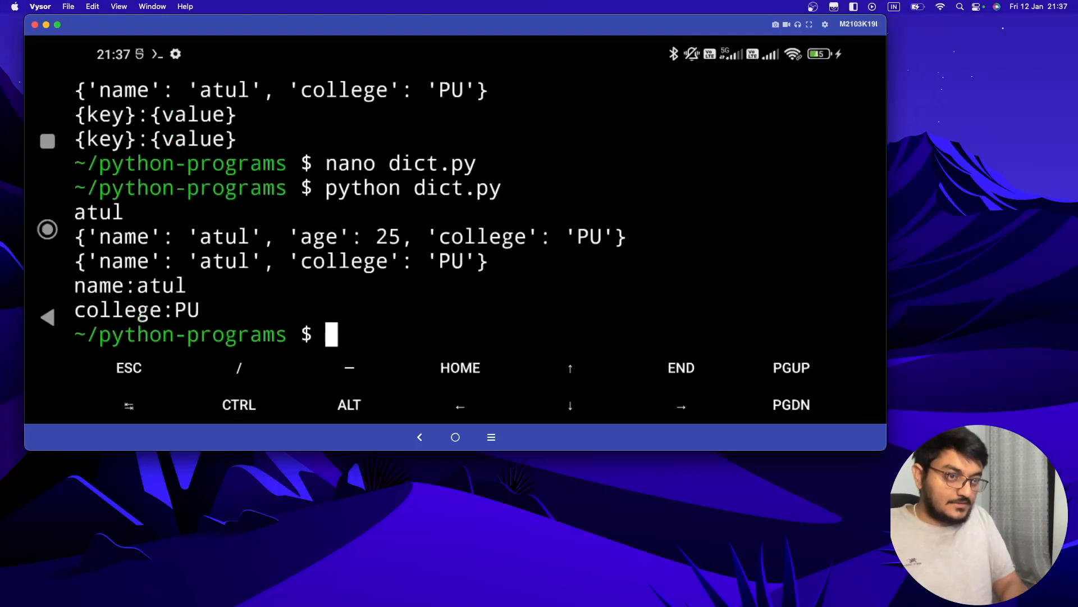